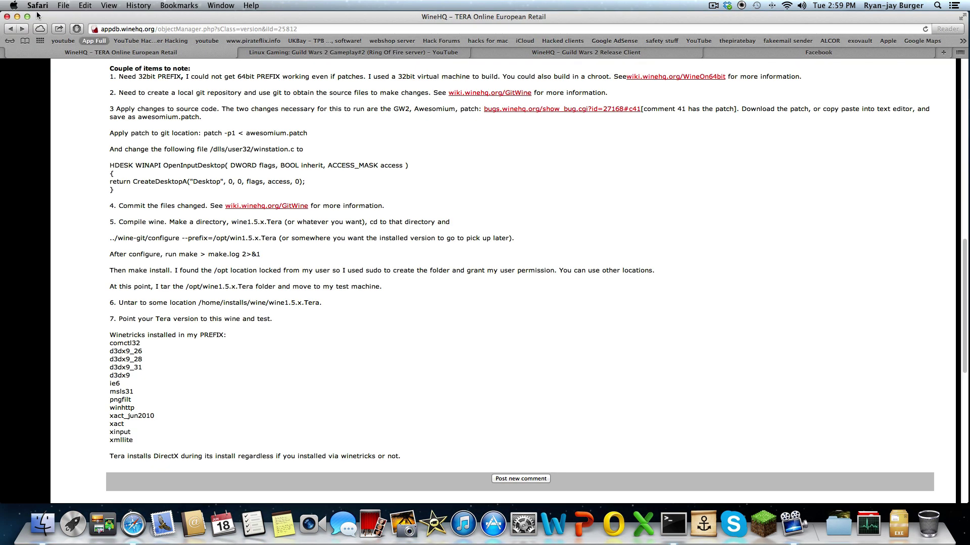
- Minimize the Safari WineHQ TERA page to reveal the Downloads folder
{"action": "left_click", "coordinate": [16, 16]}
{"action": "left_click", "coordinate": [872, 525]}
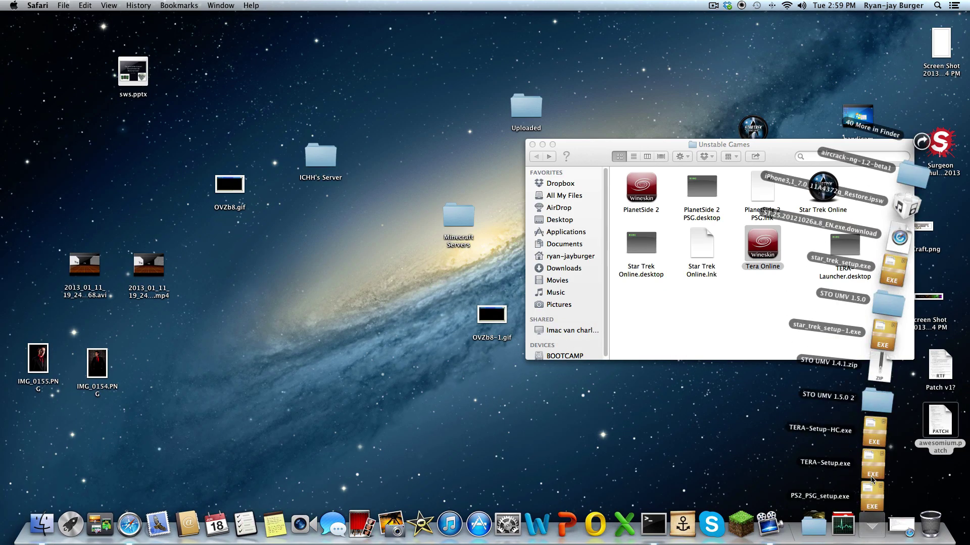
{"action": "left_click", "coordinate": [734, 314]}
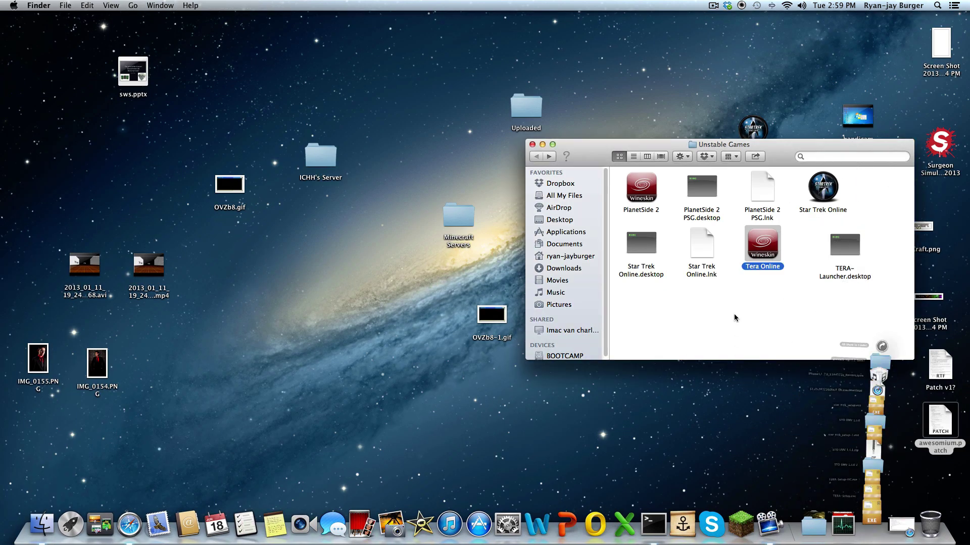
{"action": "double_click", "coordinate": [762, 244]}
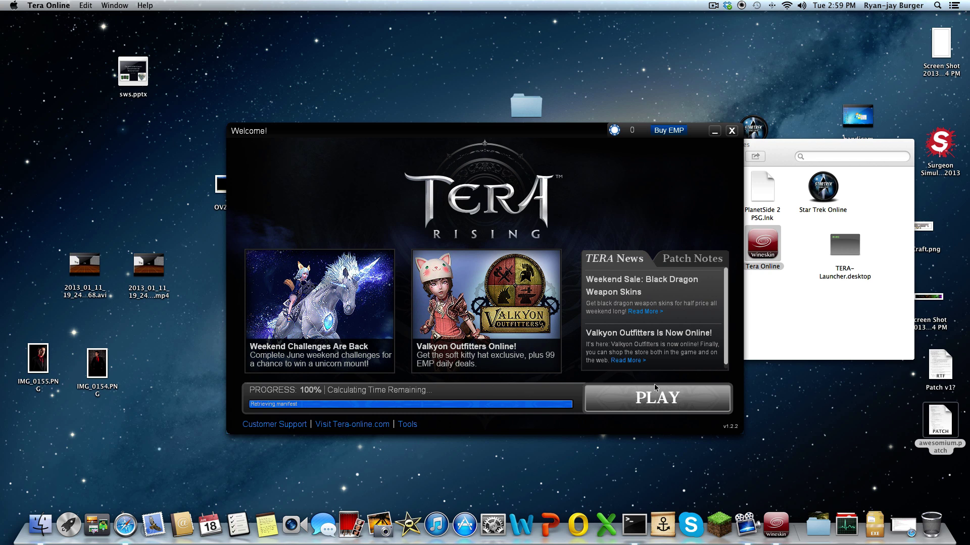
{"action": "left_click", "coordinate": [671, 254]}
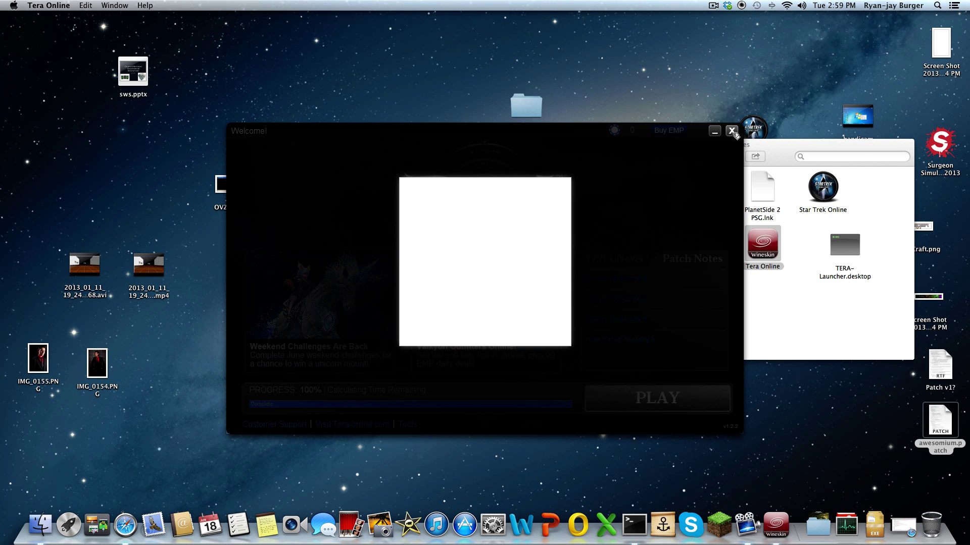
{"action": "left_click", "coordinate": [732, 131]}
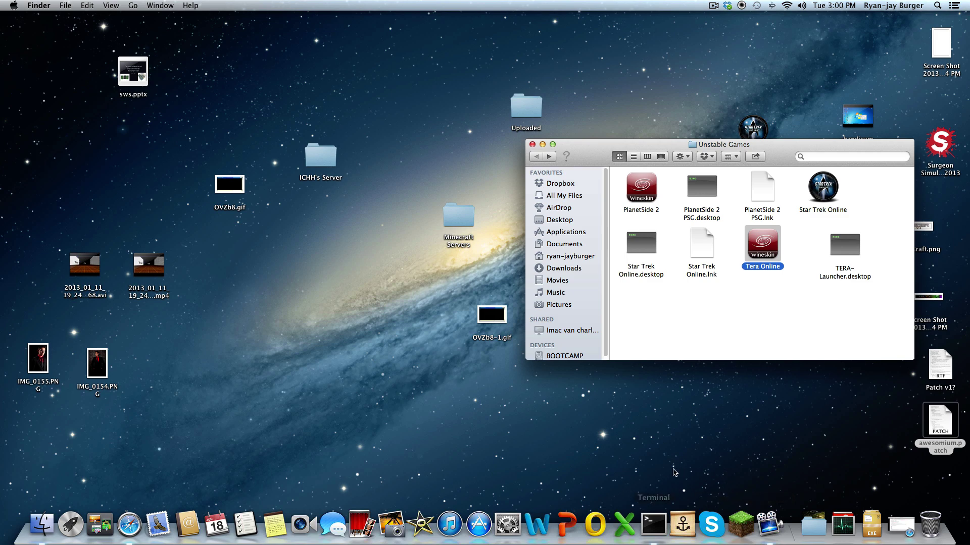
- Launch Wineskin Winery from Applications and start a blank wrapper on the WS9Wine1.5.25 engine
{"action": "left_click", "coordinate": [775, 399]}
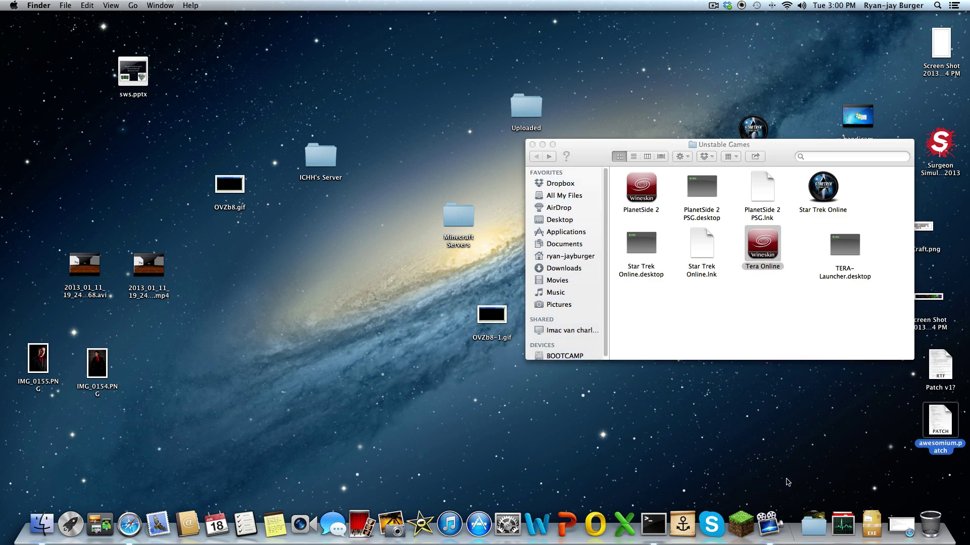
{"action": "left_click", "coordinate": [814, 525]}
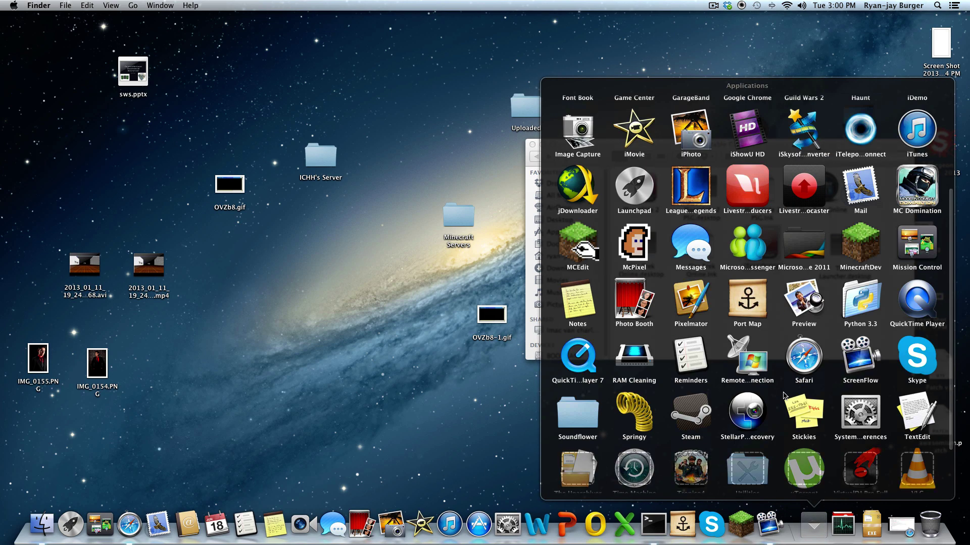
{"action": "left_click", "coordinate": [650, 464]}
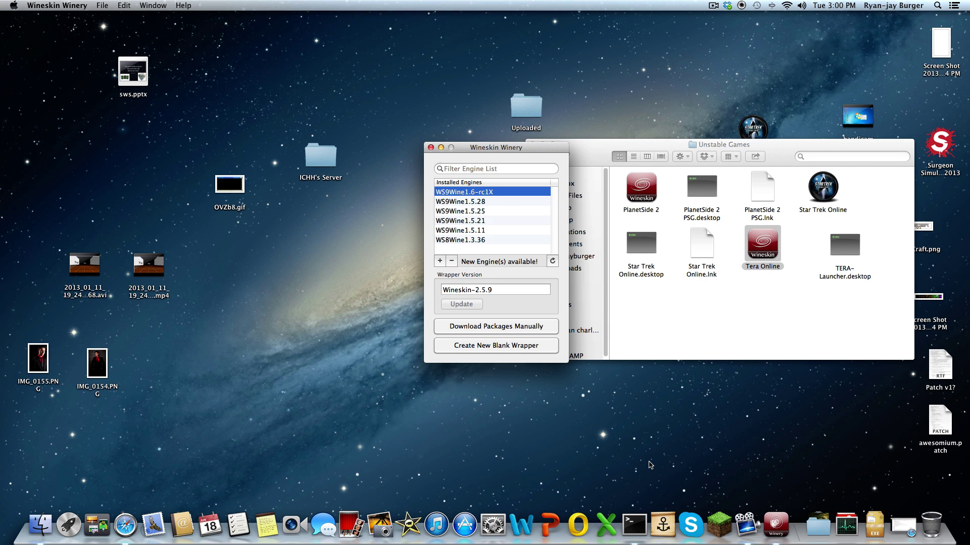
{"action": "left_click", "coordinate": [503, 212]}
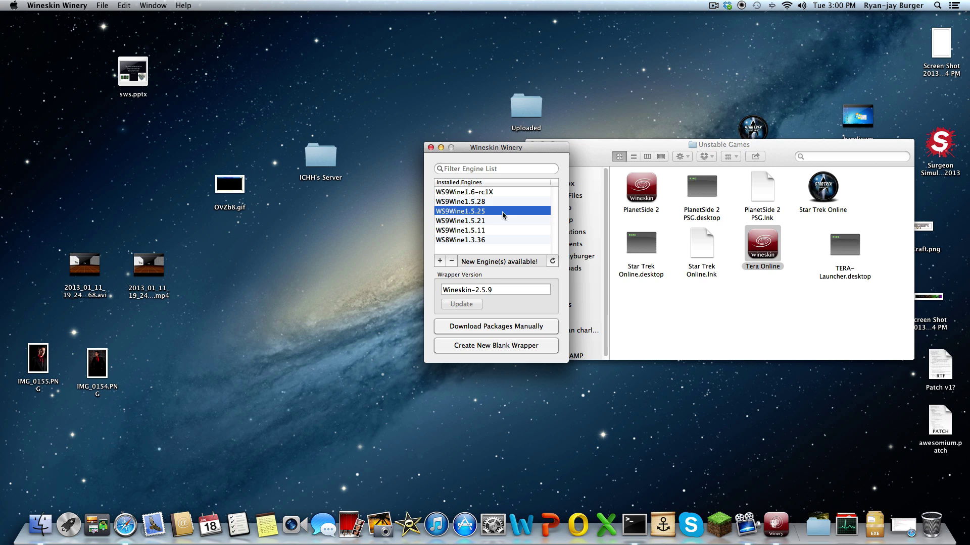
{"action": "left_click", "coordinate": [501, 350]}
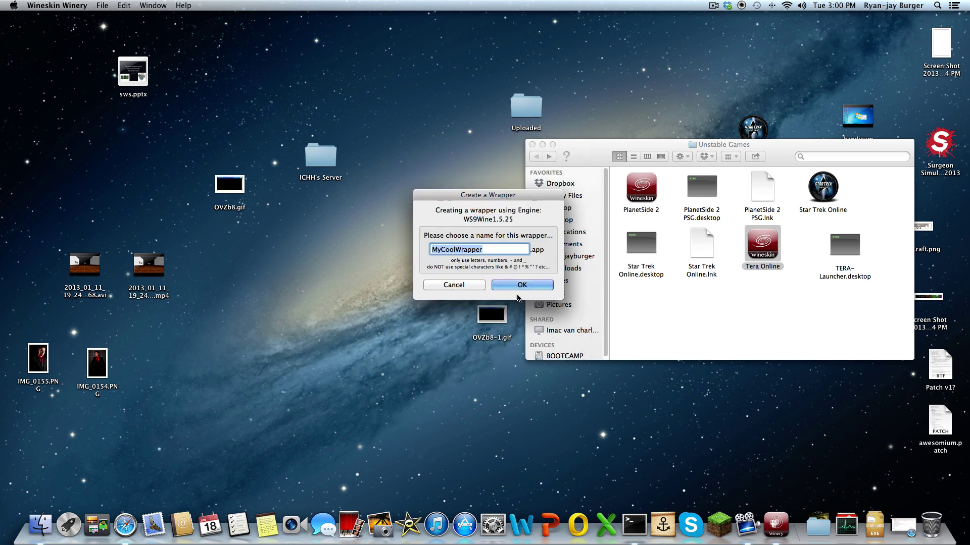
- Replace MyCoolWrapper with the name Tera and create the Tera.app wrapper
{"action": "key", "text": "BackSpace"}
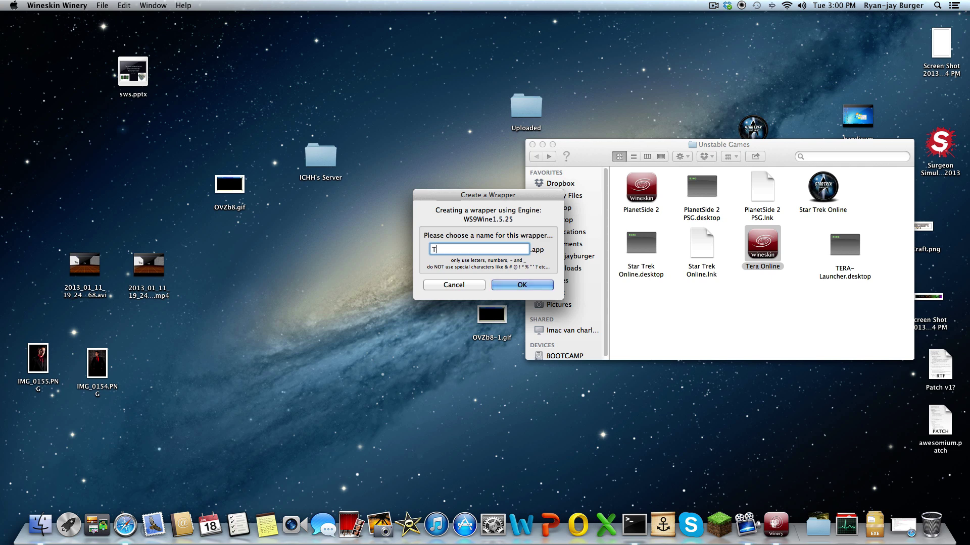
{"action": "type", "text": "Tera"}
{"action": "left_click", "coordinate": [513, 280]}
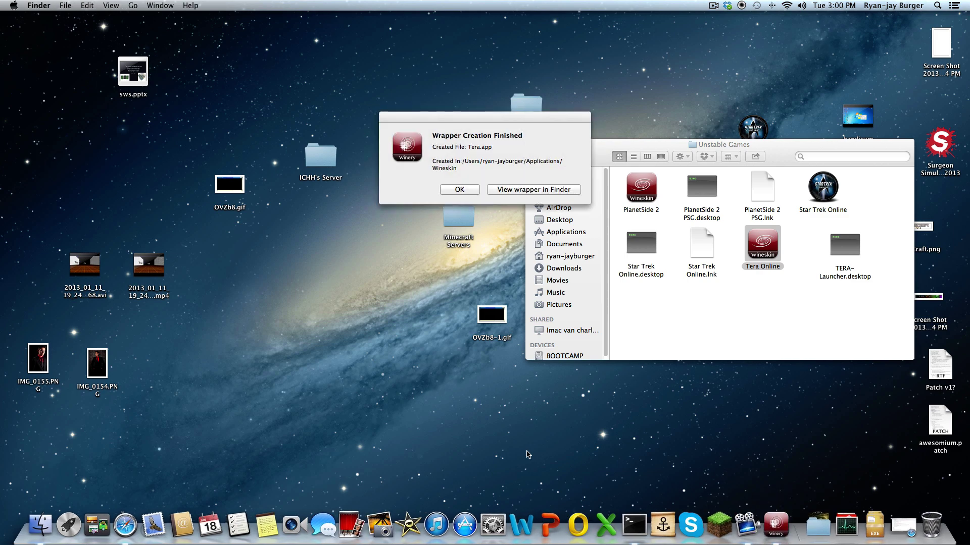
- Show the new Tera wrapper in Finder and open it
{"action": "left_click", "coordinate": [561, 191]}
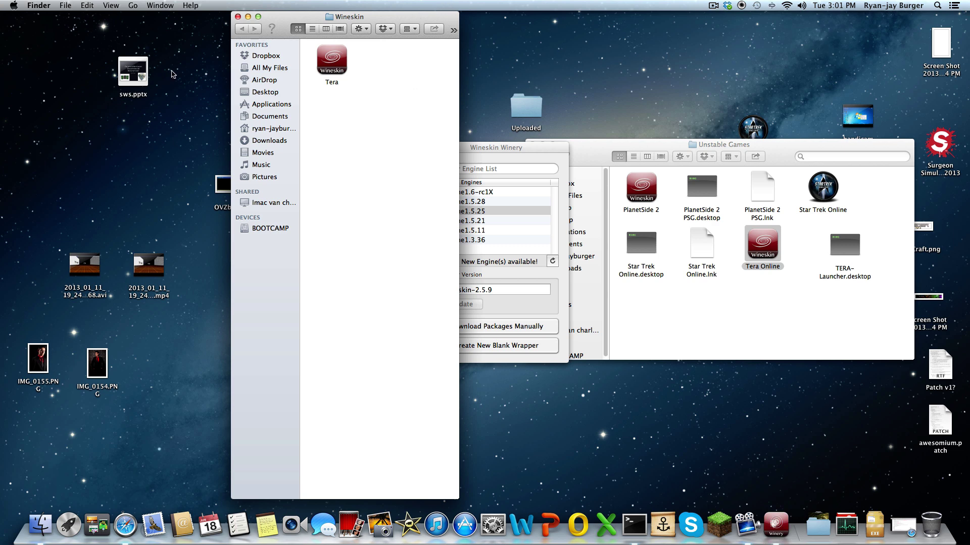
{"action": "right_click", "coordinate": [337, 56]}
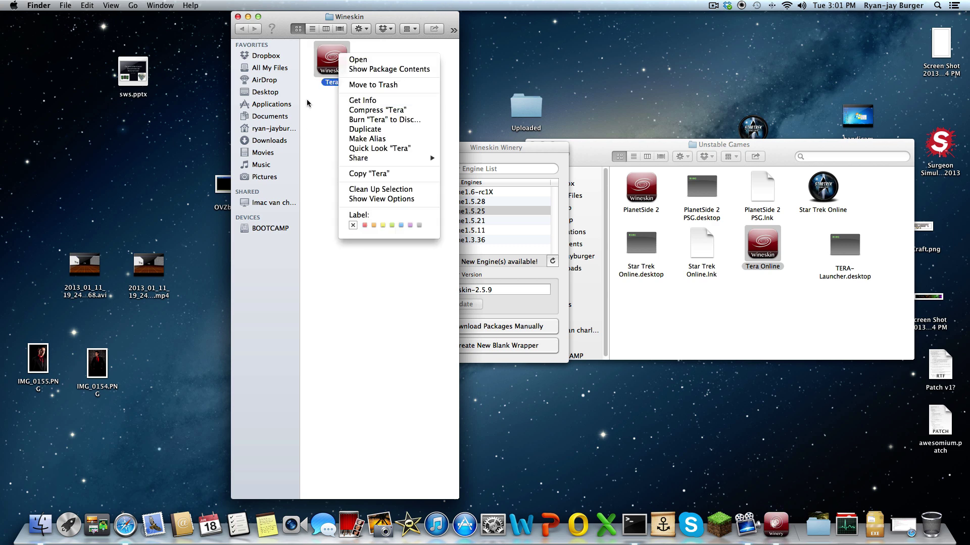
{"action": "left_click", "coordinate": [358, 60]}
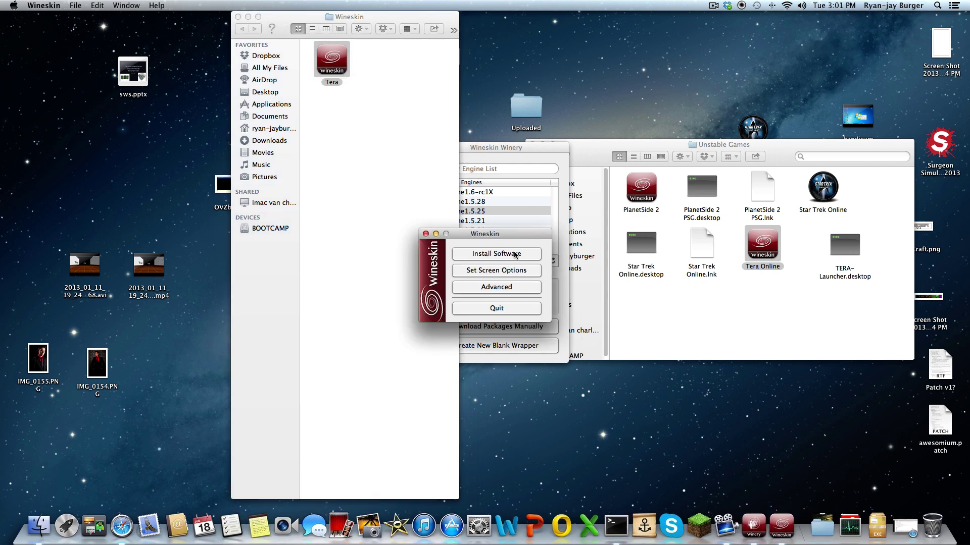
- Run the TERA setup executable from Downloads via Install Software in the wrapper
{"action": "left_click", "coordinate": [515, 255]}
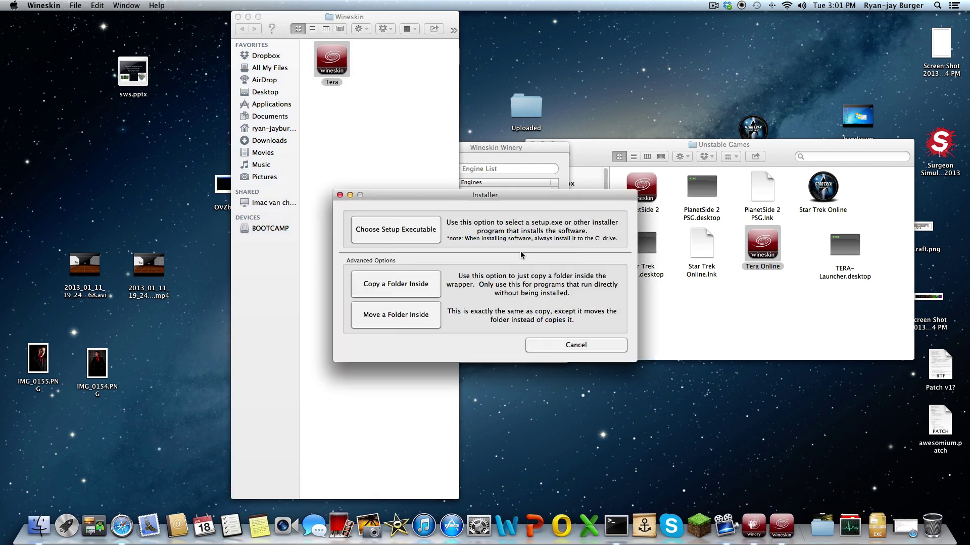
{"action": "left_click", "coordinate": [383, 233]}
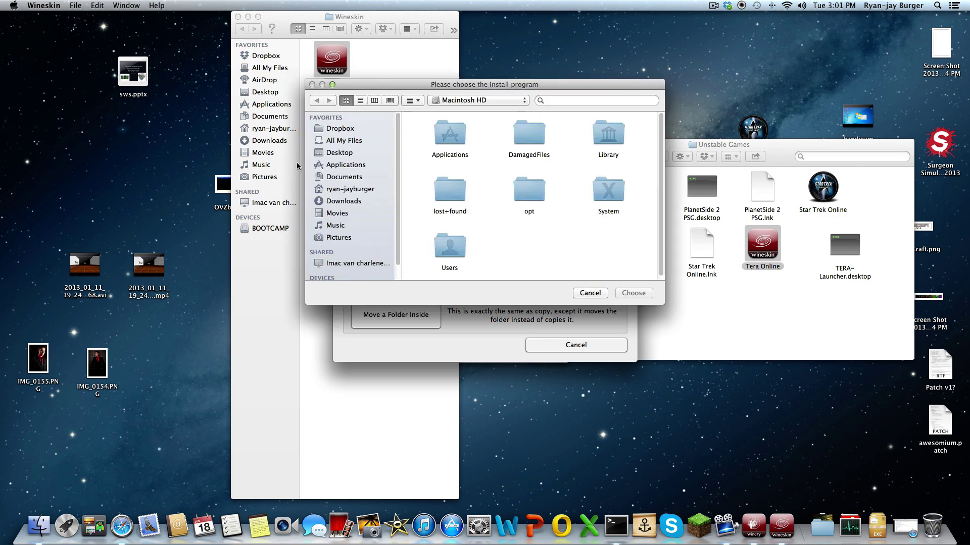
{"action": "left_click", "coordinate": [323, 200]}
{"action": "scroll", "coordinate": [495, 217], "scroll_direction": "down", "scroll_amount": 5}
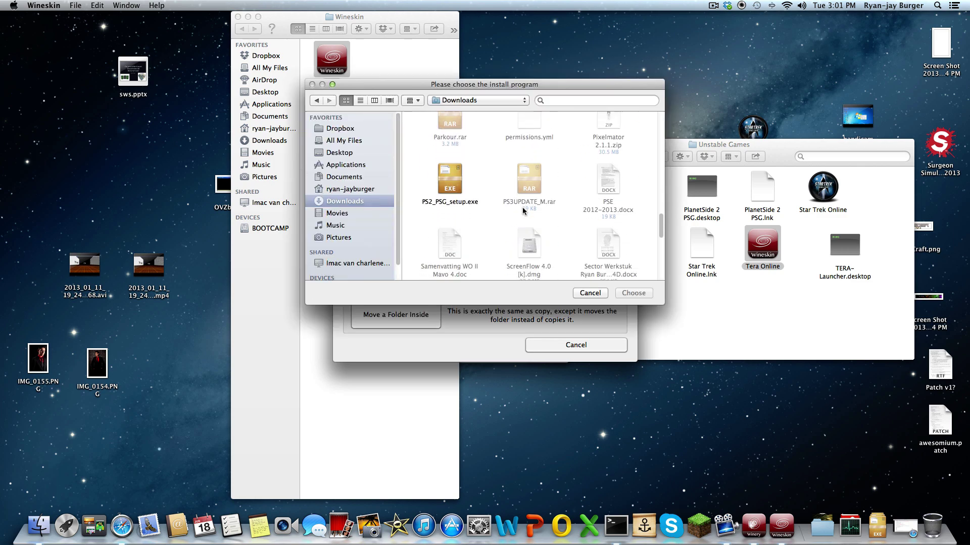
{"action": "scroll", "coordinate": [523, 211], "scroll_direction": "down", "scroll_amount": 3}
{"action": "double_click", "coordinate": [609, 173]}
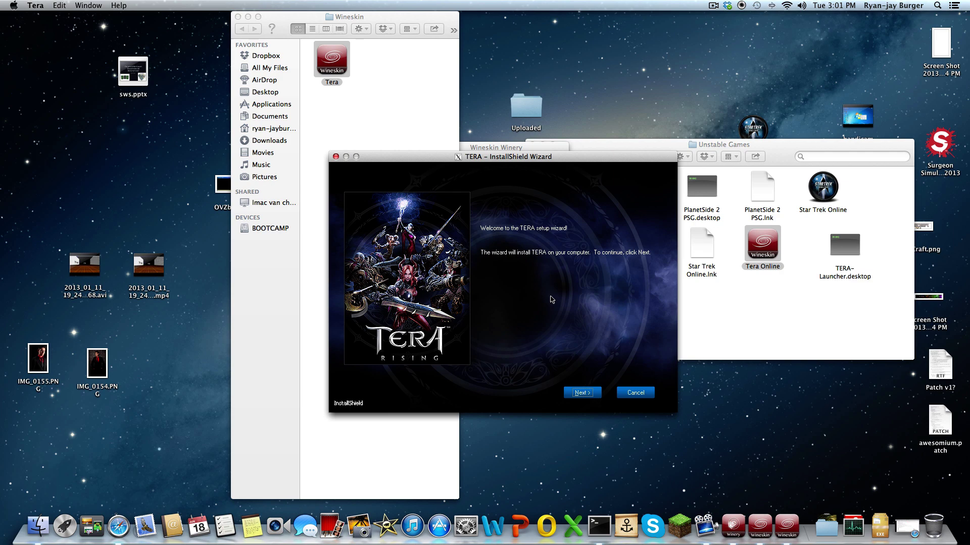
- Install TERA to the default location without launching it, then restore Safari's WineHQ page
{"action": "left_click", "coordinate": [592, 394]}
{"action": "left_click", "coordinate": [592, 394]}
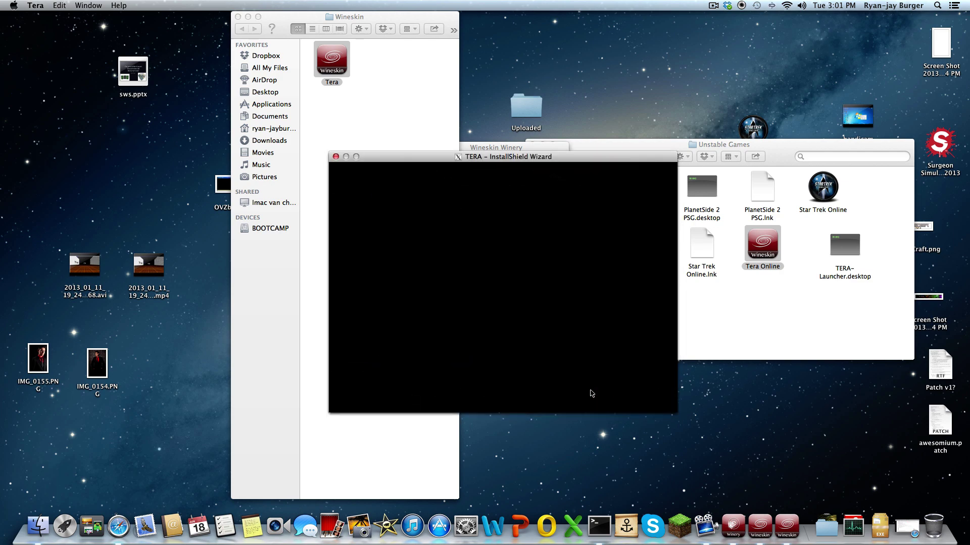
{"action": "left_click", "coordinate": [592, 394]}
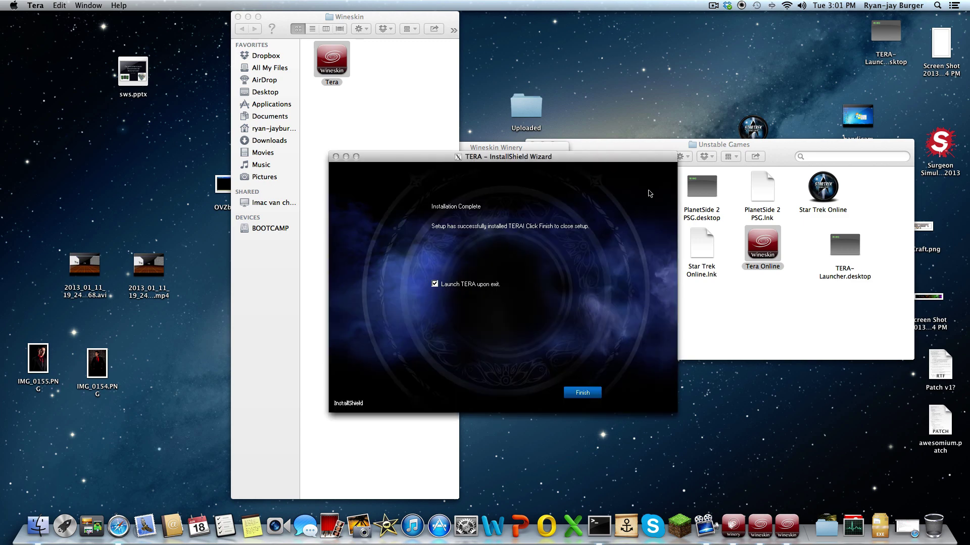
{"action": "left_click", "coordinate": [472, 283]}
{"action": "left_click", "coordinate": [580, 392]}
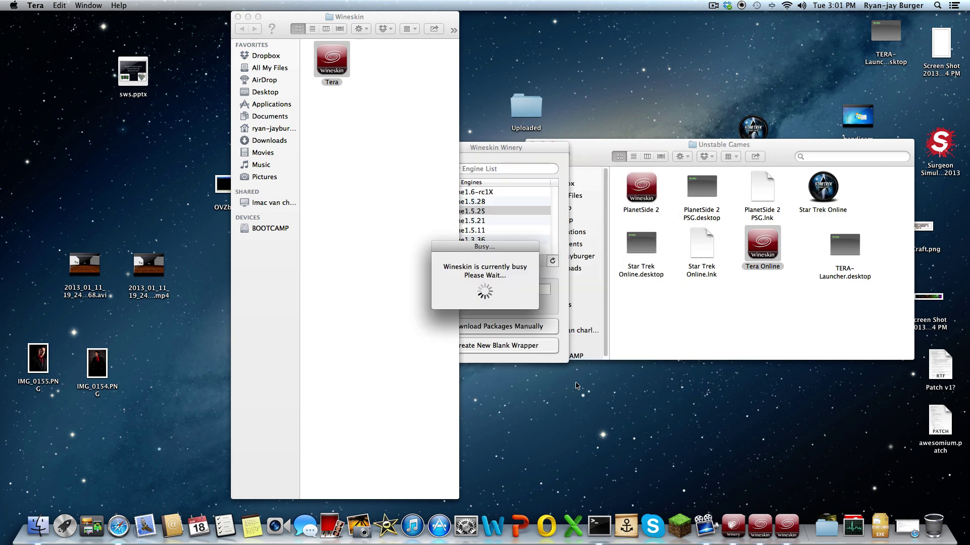
{"action": "left_click", "coordinate": [907, 528]}
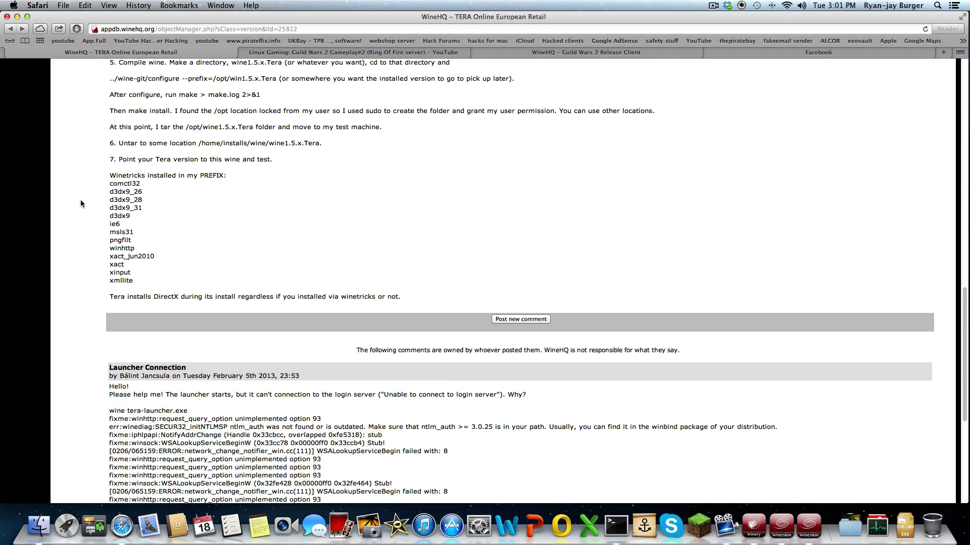
- Read the WineHQ winetricks DLL list for TERA, then minimize Safari again
{"action": "left_click_drag", "start_coordinate": [80, 199], "coordinate": [169, 273]}
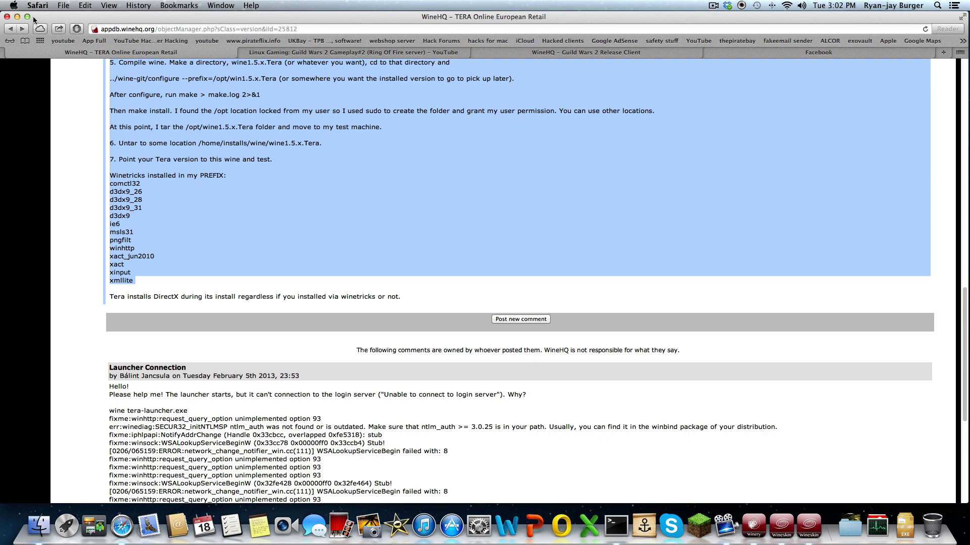
{"action": "left_click", "coordinate": [16, 16]}
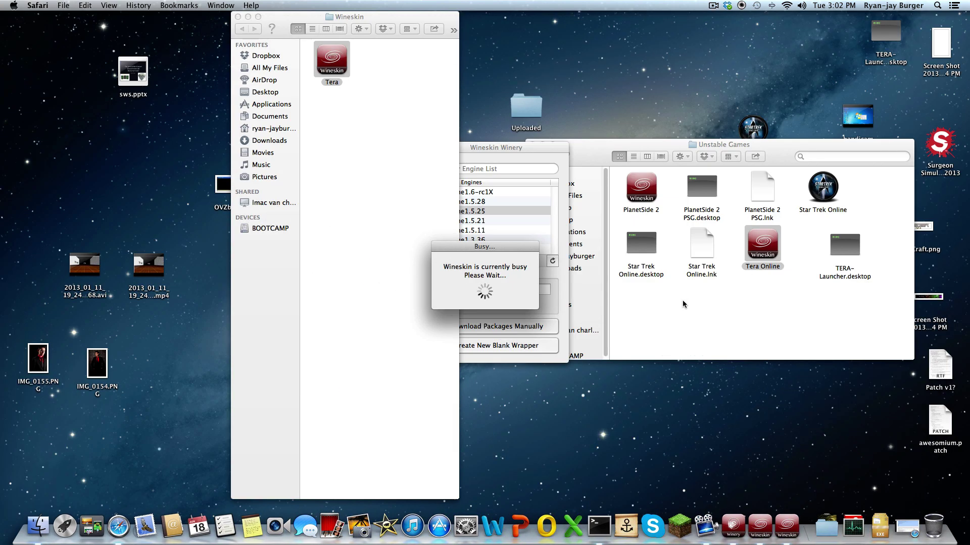
{"action": "left_click", "coordinate": [898, 527]}
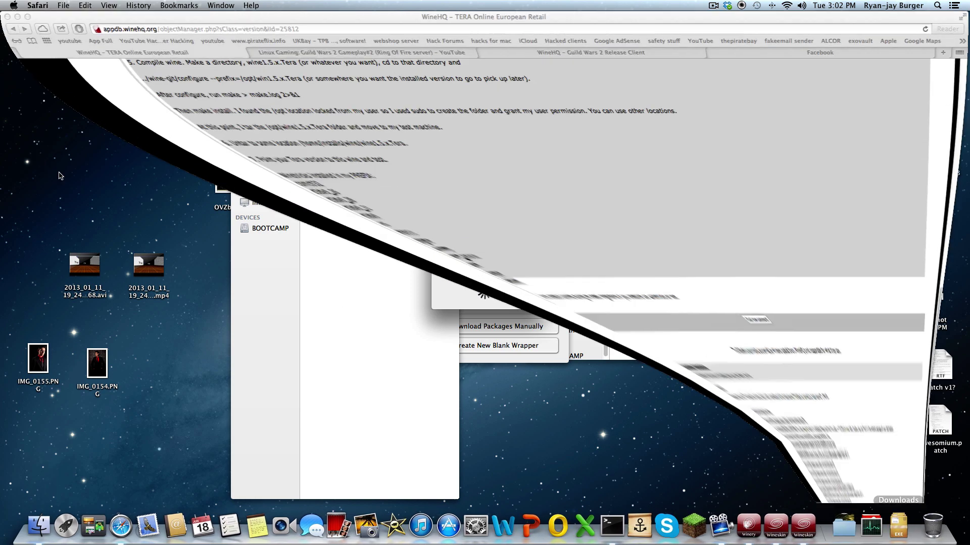
{"action": "left_click", "coordinate": [70, 116]}
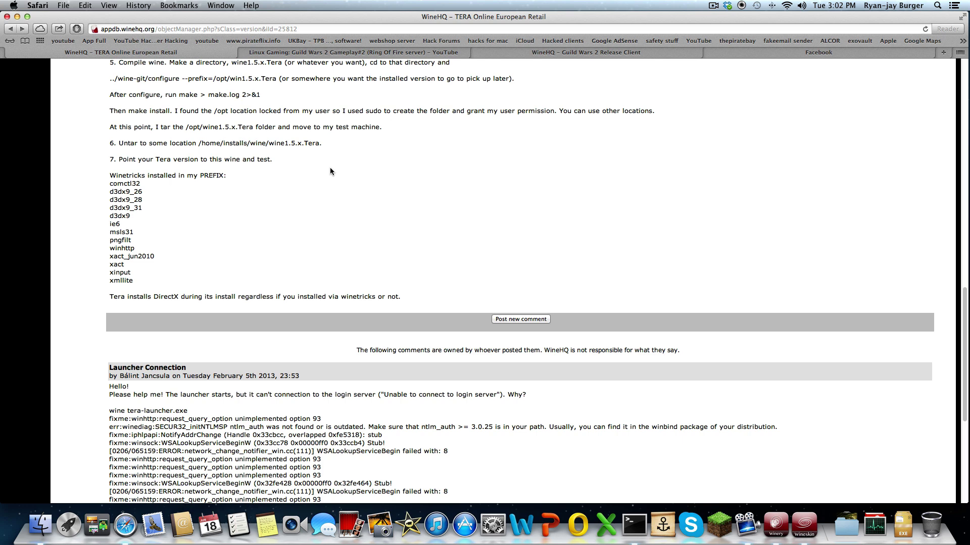
{"action": "left_click", "coordinate": [17, 16]}
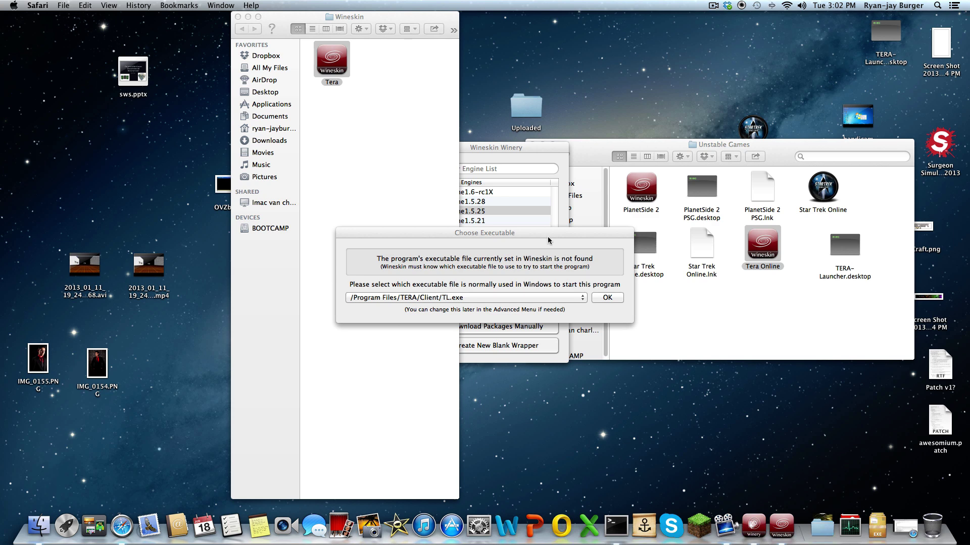
- Set /Program Files/TERA/TERA-Launcher.exe as the Tera wrapper's startup executable
{"action": "left_click", "coordinate": [489, 297]}
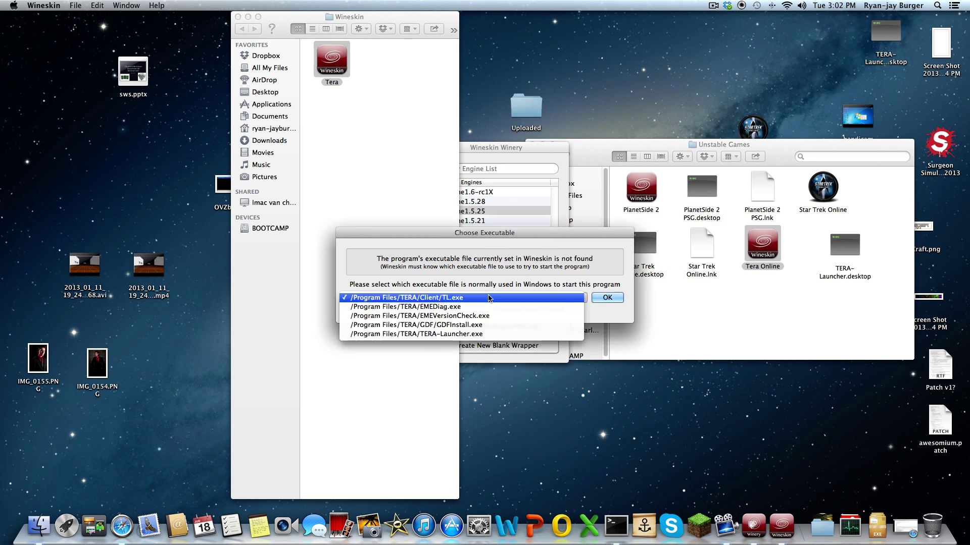
{"action": "left_click", "coordinate": [486, 334]}
{"action": "left_click", "coordinate": [607, 298]}
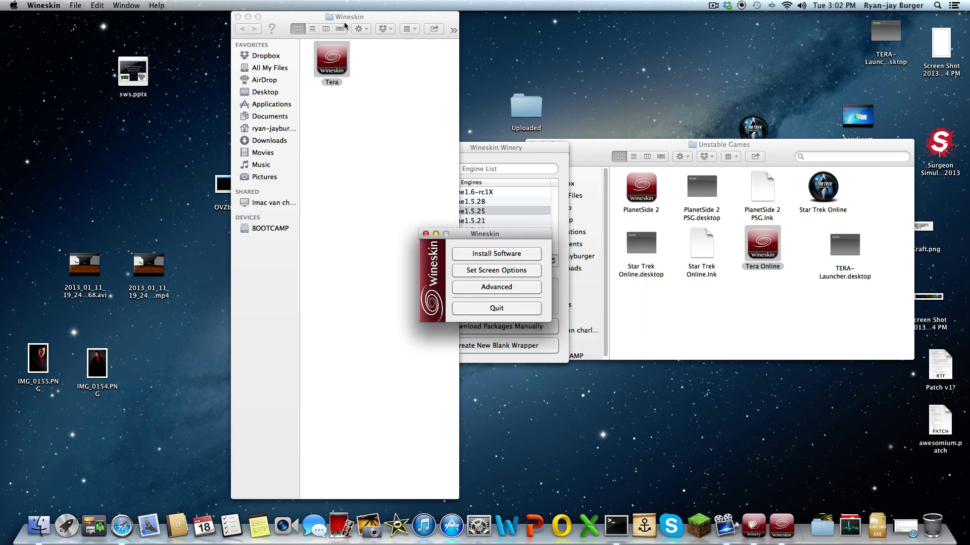
- Turn off automatic GPU detection for Direct3D in the wrapper's screen options
{"action": "left_click", "coordinate": [491, 271]}
{"action": "left_click", "coordinate": [560, 319]}
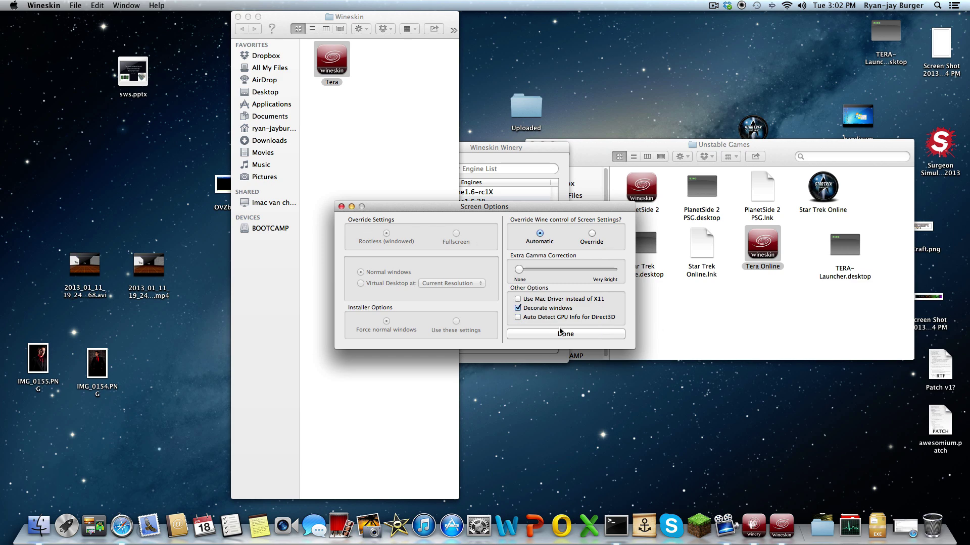
{"action": "left_click", "coordinate": [552, 336]}
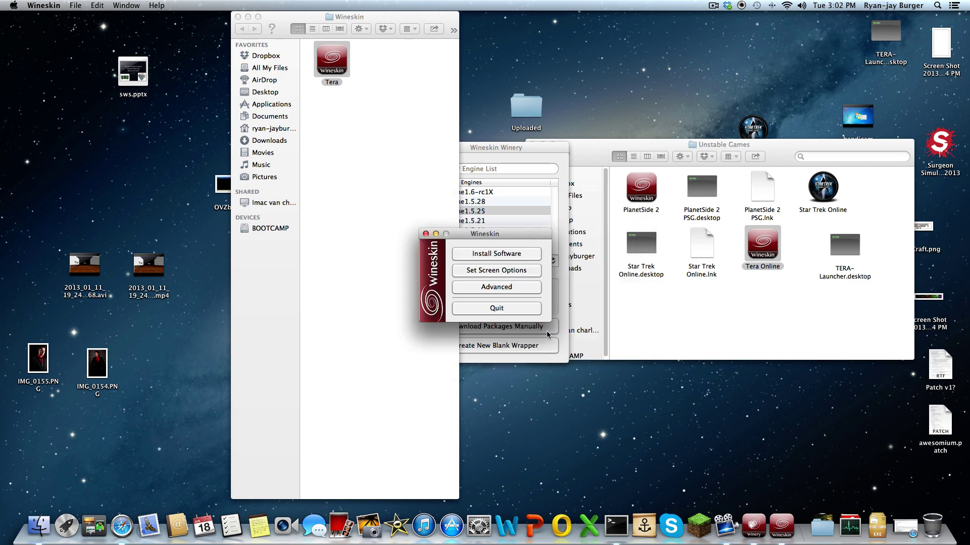
{"action": "left_click", "coordinate": [492, 274]}
{"action": "left_click", "coordinate": [542, 335]}
- Open Advanced settings and launch the Wineskin configuration app inside the Tera Online wrapper
{"action": "left_click", "coordinate": [511, 289]}
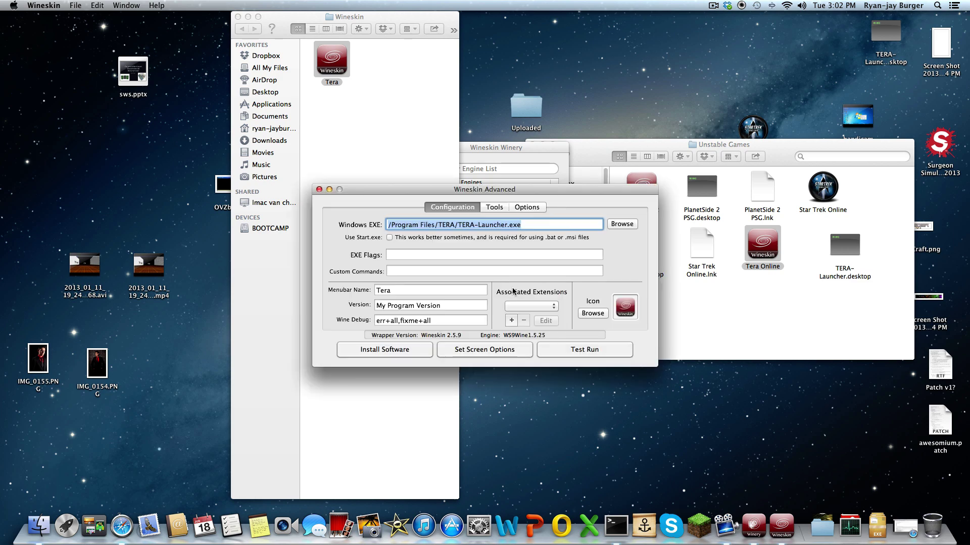
{"action": "right_click", "coordinate": [754, 236]}
{"action": "left_click", "coordinate": [834, 244]}
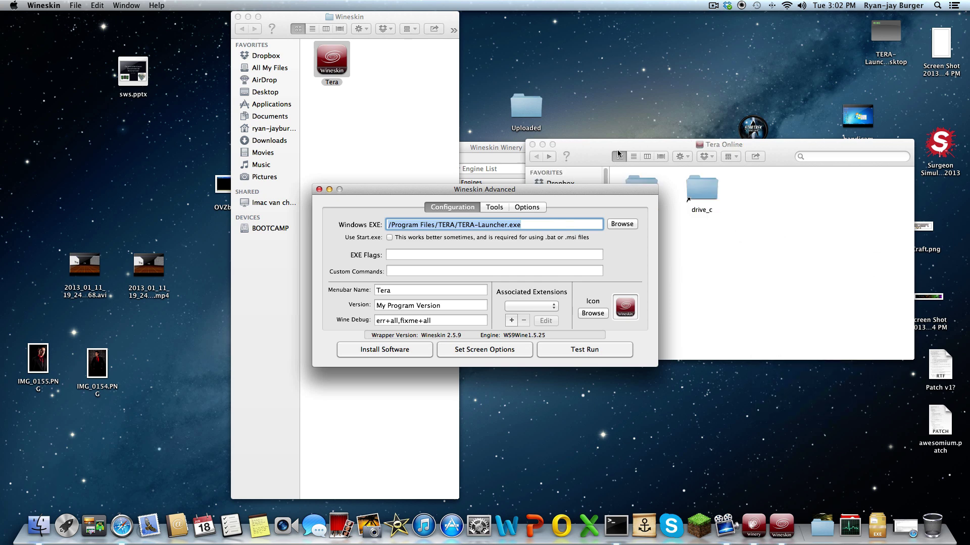
{"action": "left_click", "coordinate": [725, 180]}
{"action": "double_click", "coordinate": [634, 250]}
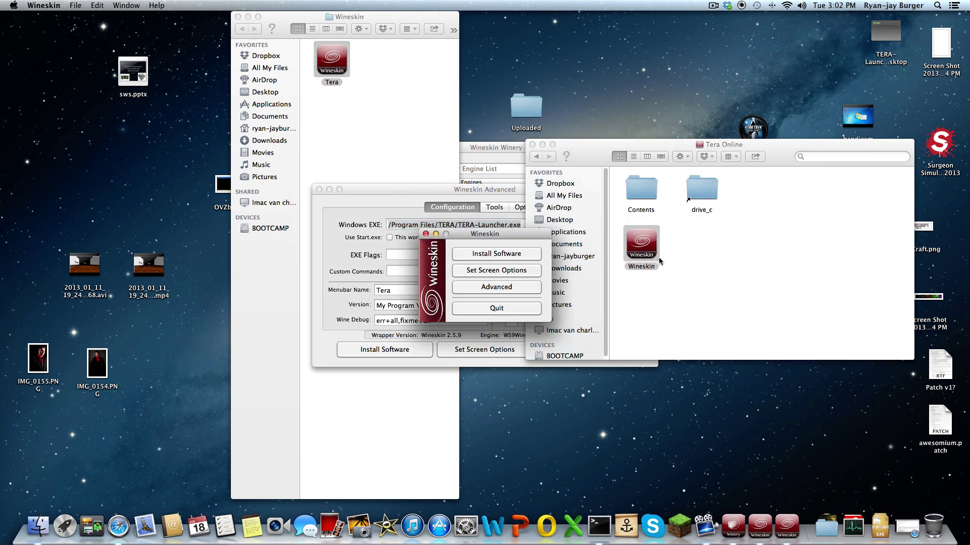
- Stop launching the program through Start.exe and view the Options tab checkboxes
{"action": "left_click", "coordinate": [504, 275]}
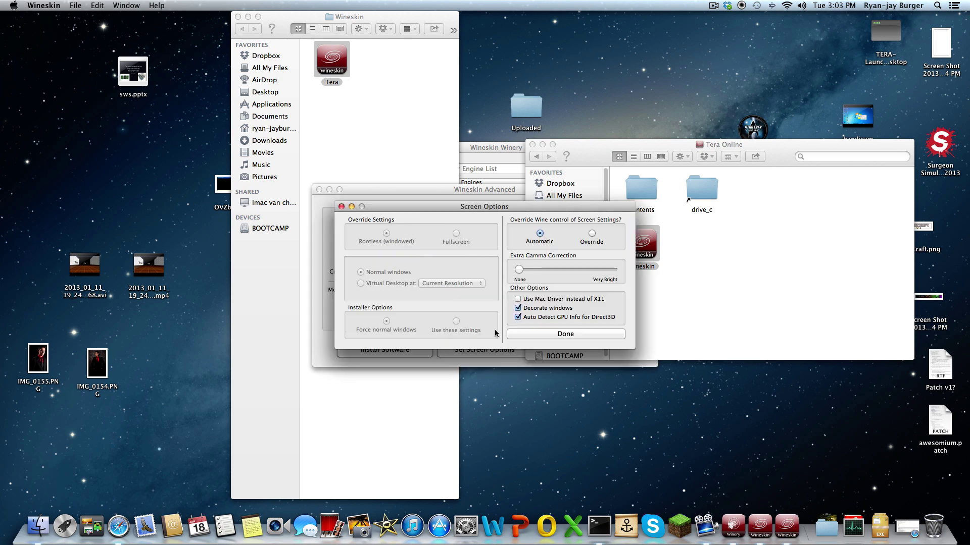
{"action": "left_click", "coordinate": [343, 207]}
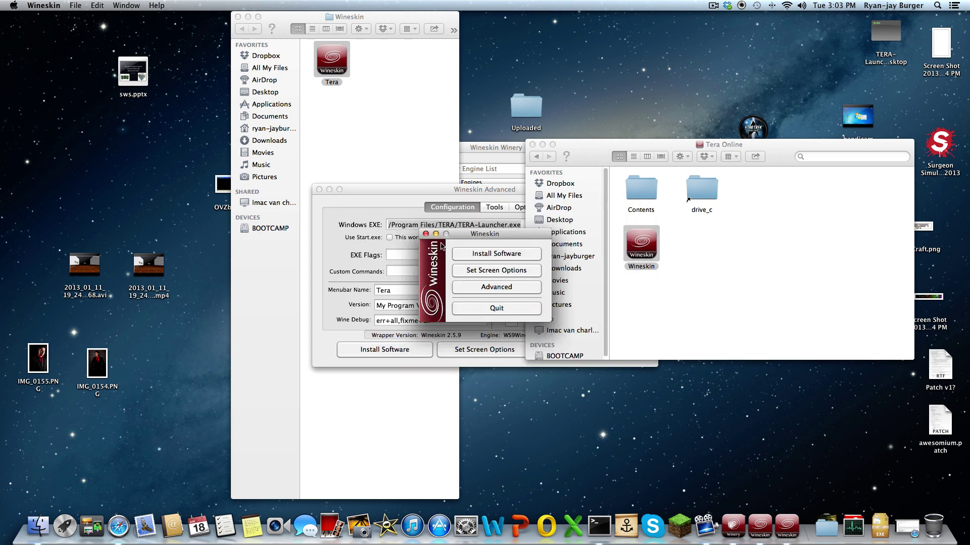
{"action": "left_click", "coordinate": [434, 254]}
{"action": "left_click", "coordinate": [430, 239]}
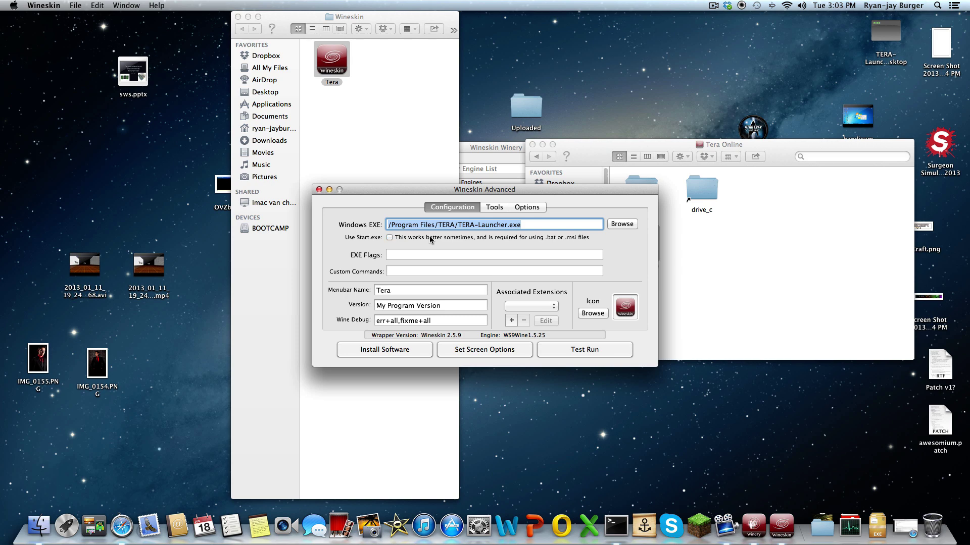
{"action": "left_click", "coordinate": [495, 208]}
{"action": "left_click", "coordinate": [523, 207]}
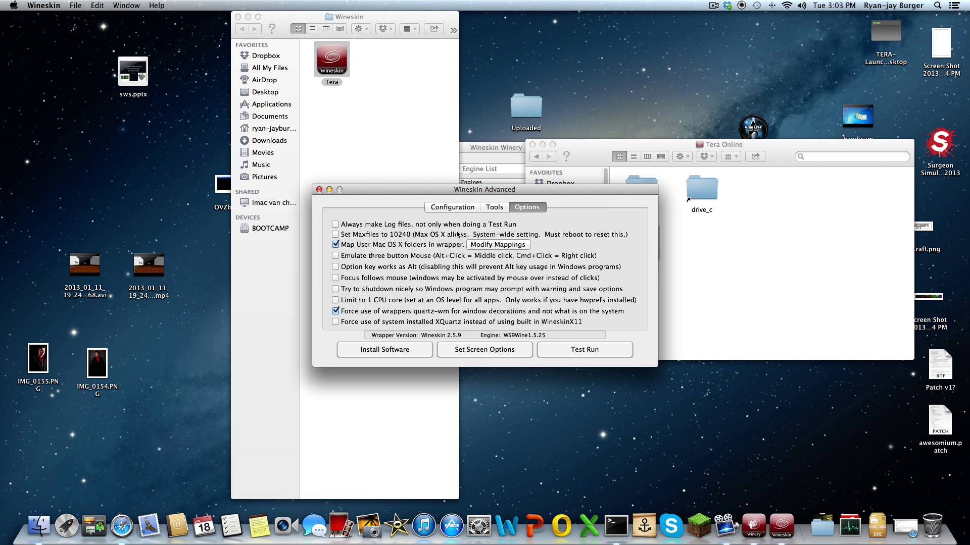
- Stop mapping Mac user folders and open Winetricks, checking the WineHQ DLL list
{"action": "left_click", "coordinate": [450, 246]}
{"action": "left_click", "coordinate": [495, 209]}
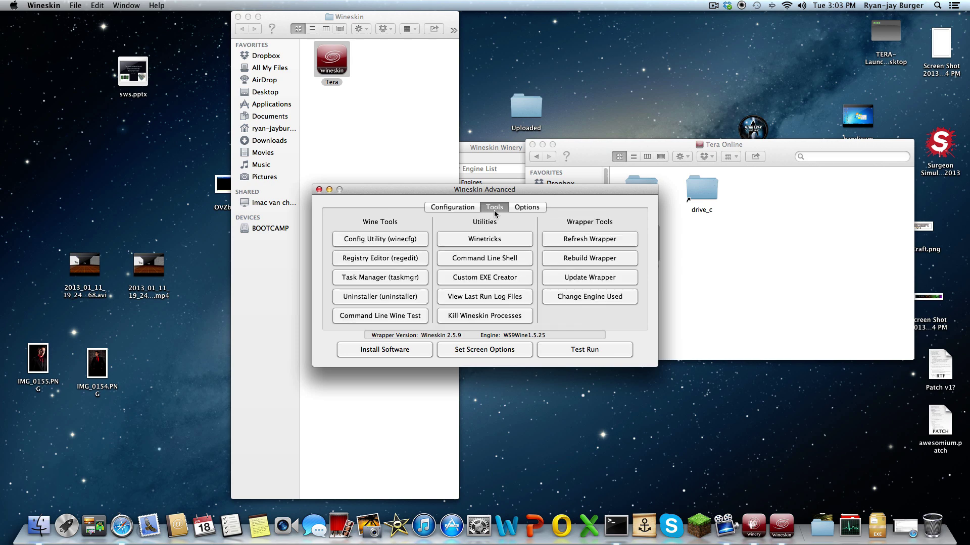
{"action": "left_click", "coordinate": [488, 239]}
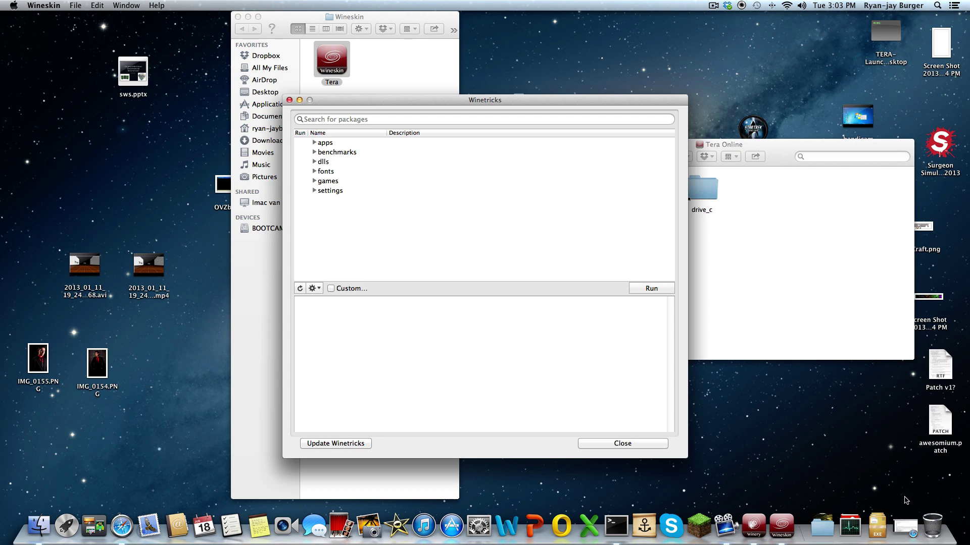
{"action": "left_click", "coordinate": [904, 522]}
{"action": "left_click", "coordinate": [803, 525]}
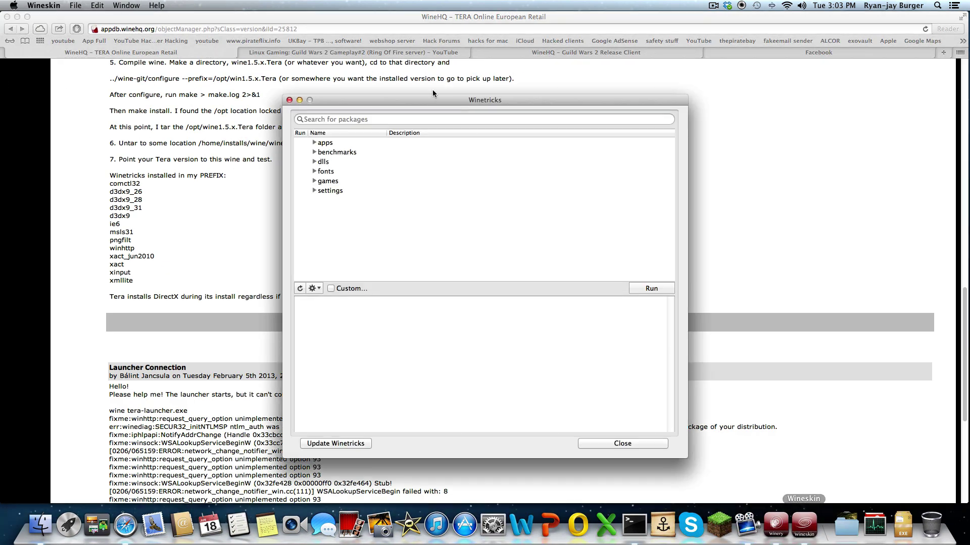
- Search Winetricks for 'comctl' and tick comctl32
{"action": "left_click", "coordinate": [413, 119]}
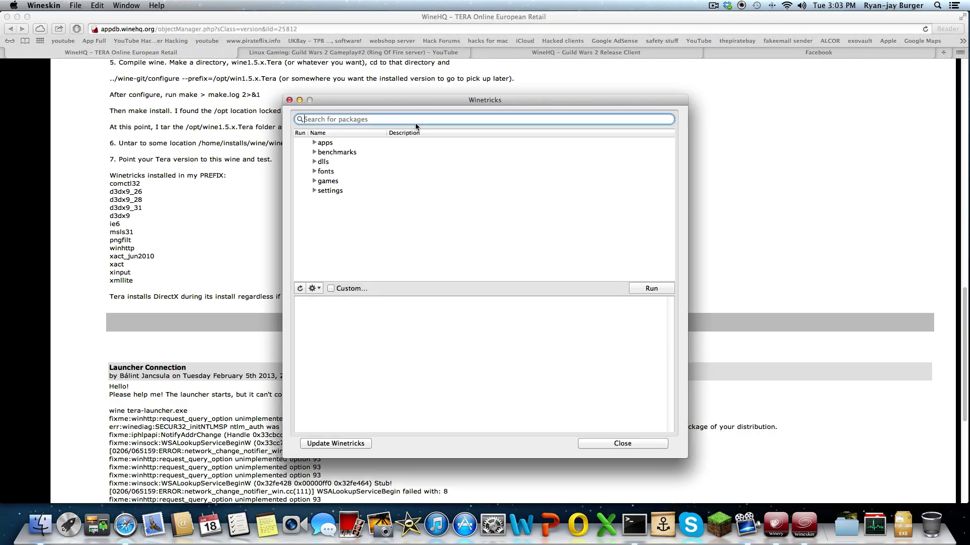
{"action": "type", "text": "comctl"}
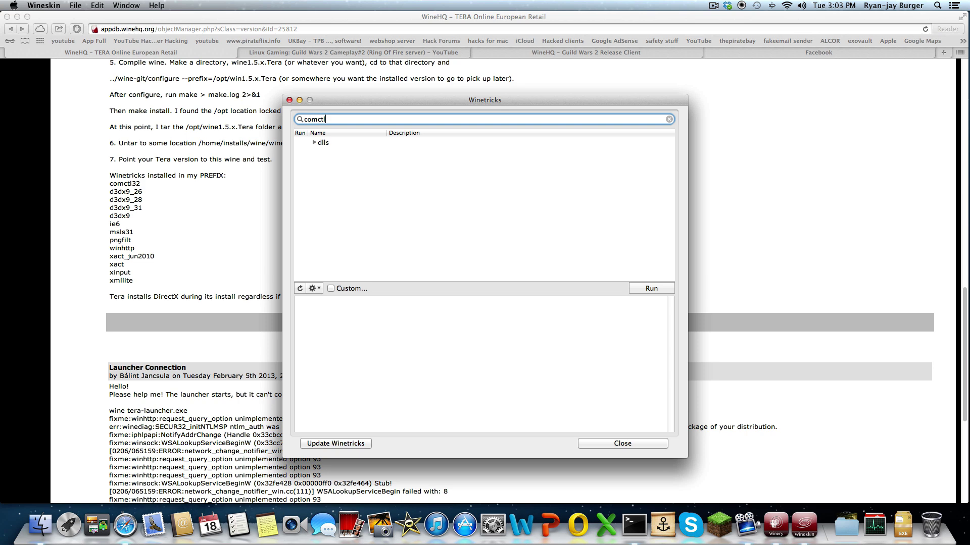
{"action": "left_click", "coordinate": [322, 143]}
{"action": "left_click", "coordinate": [315, 143]}
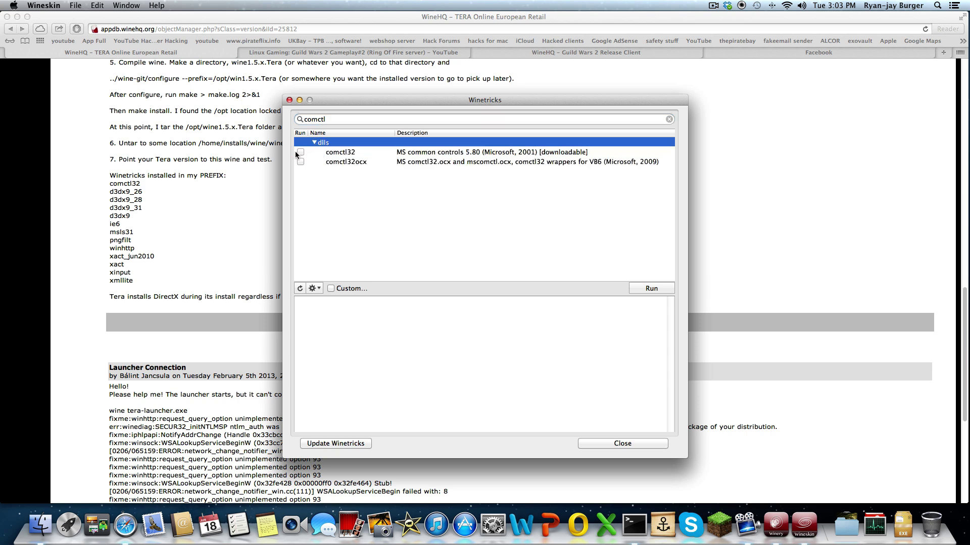
{"action": "left_click", "coordinate": [295, 151]}
{"action": "left_click", "coordinate": [301, 152]}
- Search 'd3dx9' and tick d3dx9, d3dx9_26, d3dx9_28 and d3dx9_31
{"action": "key", "text": "Tab"}
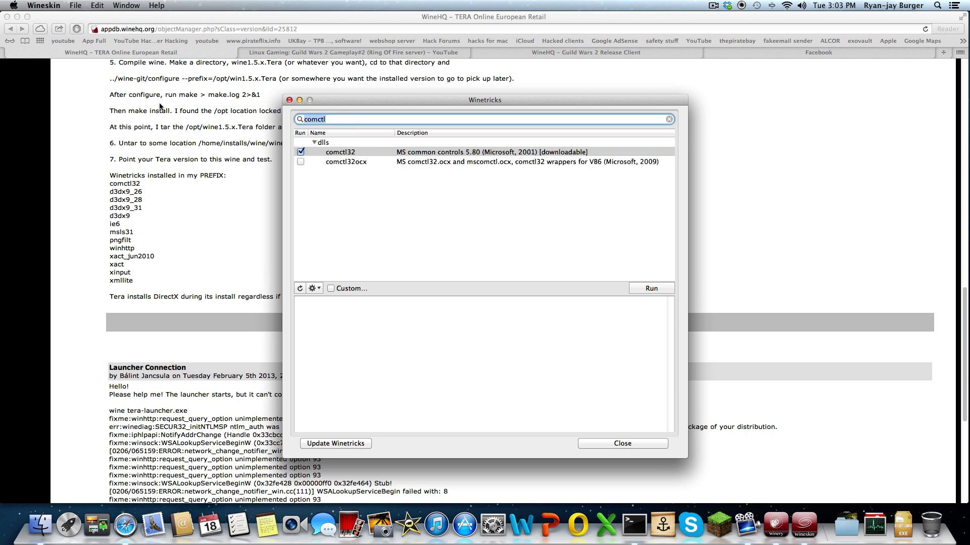
{"action": "type", "text": "d3dx0"}
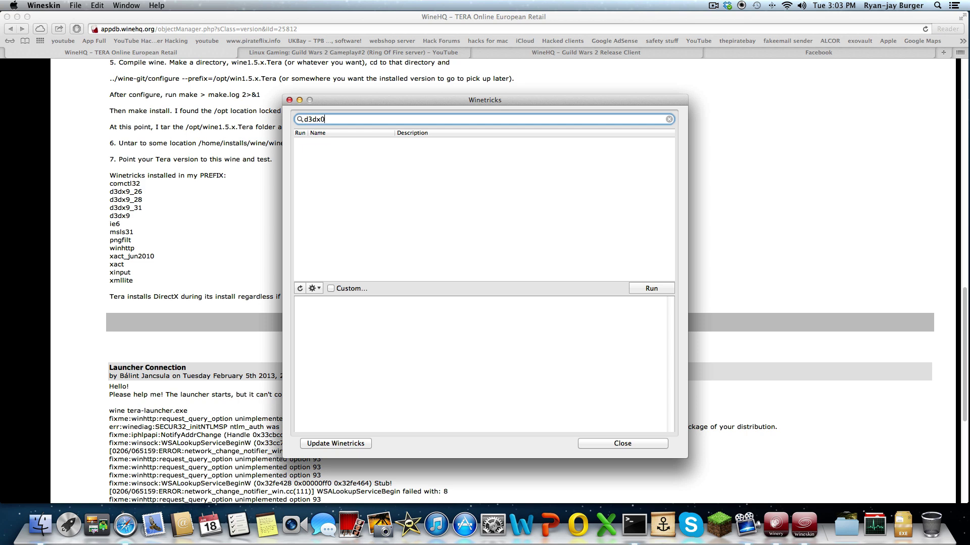
{"action": "key", "text": "BackSpace"}
{"action": "type", "text": "0"}
{"action": "key", "text": "BackSpace"}
{"action": "type", "text": "9"}
{"action": "left_click", "coordinate": [313, 142]}
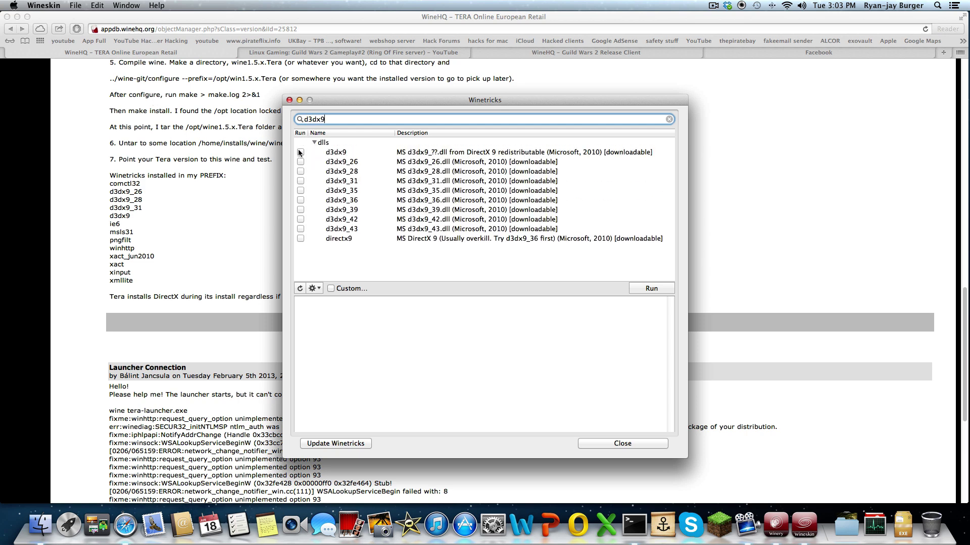
{"action": "left_click", "coordinate": [300, 152]}
{"action": "left_click", "coordinate": [301, 161]}
{"action": "left_click", "coordinate": [301, 171]}
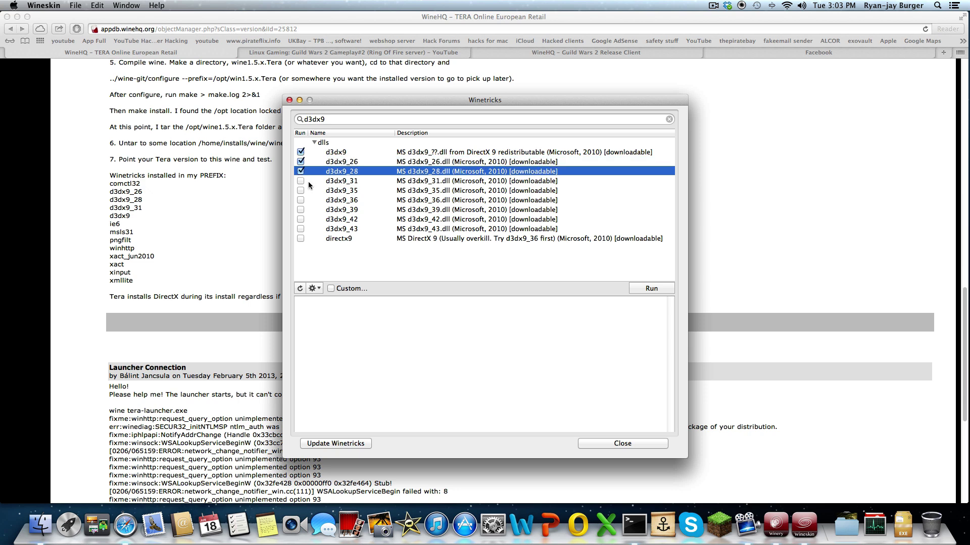
{"action": "left_click", "coordinate": [300, 180]}
{"action": "key", "text": "Tab"}
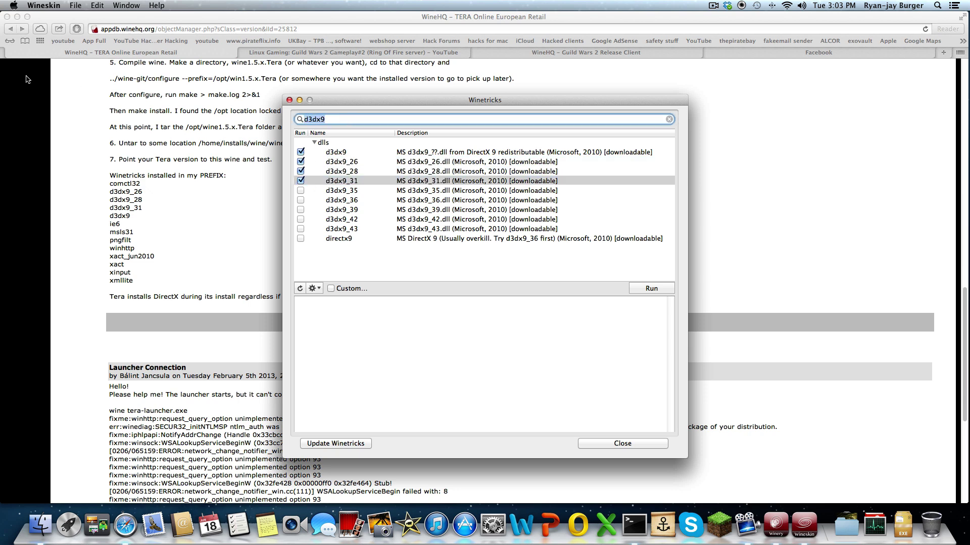
- Search for and tick ie6 and msls31 in Winetricks
{"action": "type", "text": "ie6"}
{"action": "left_click", "coordinate": [313, 143]}
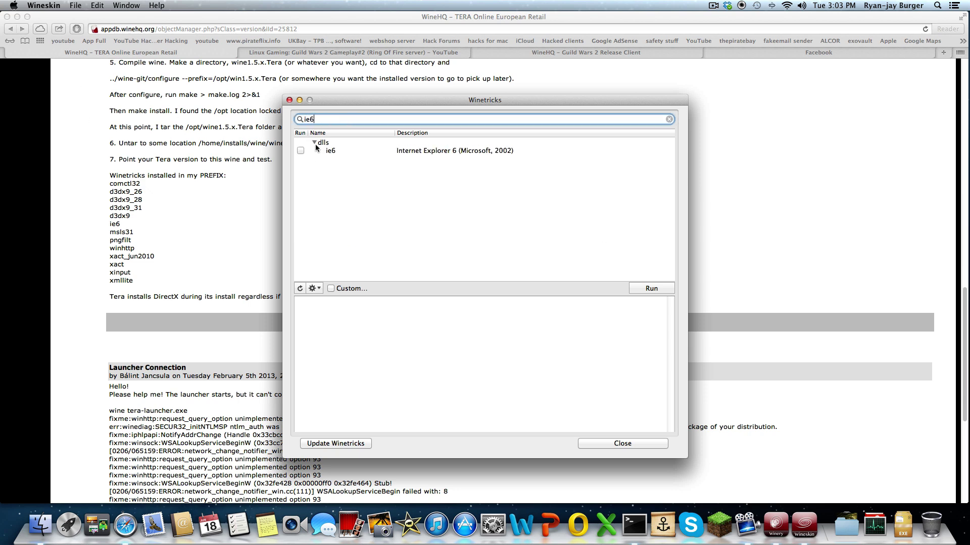
{"action": "left_click", "coordinate": [306, 152]}
{"action": "left_click", "coordinate": [300, 153]}
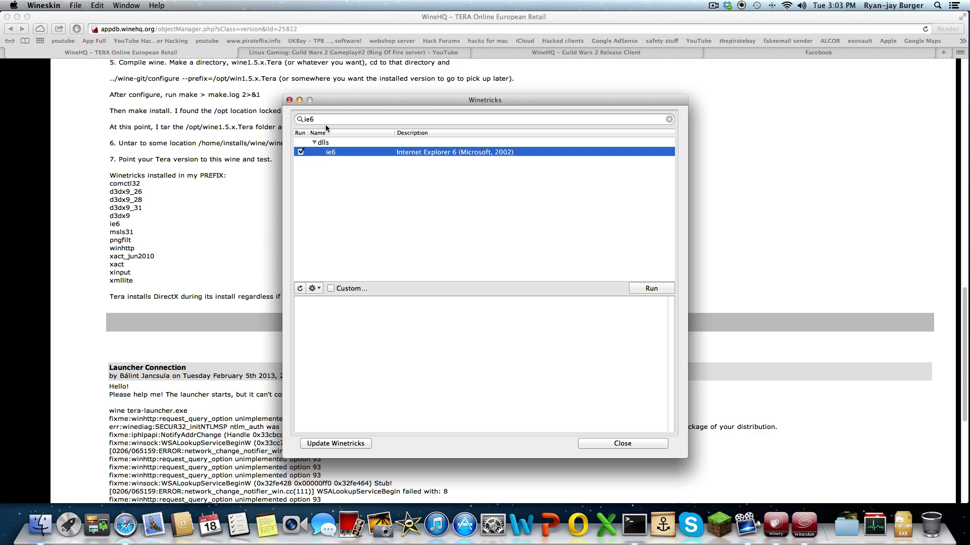
{"action": "key", "text": "Tab"}
{"action": "type", "text": "msls"}
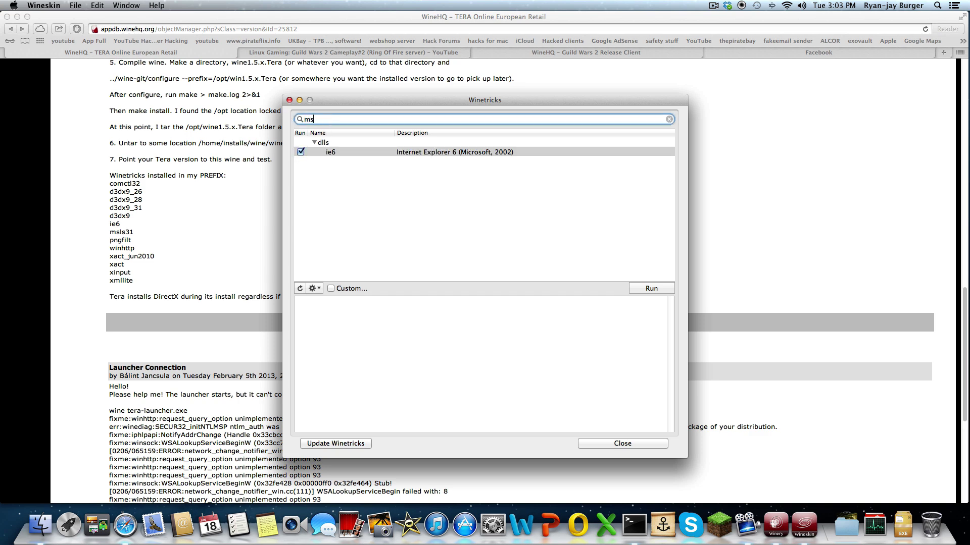
{"action": "left_click", "coordinate": [314, 143]}
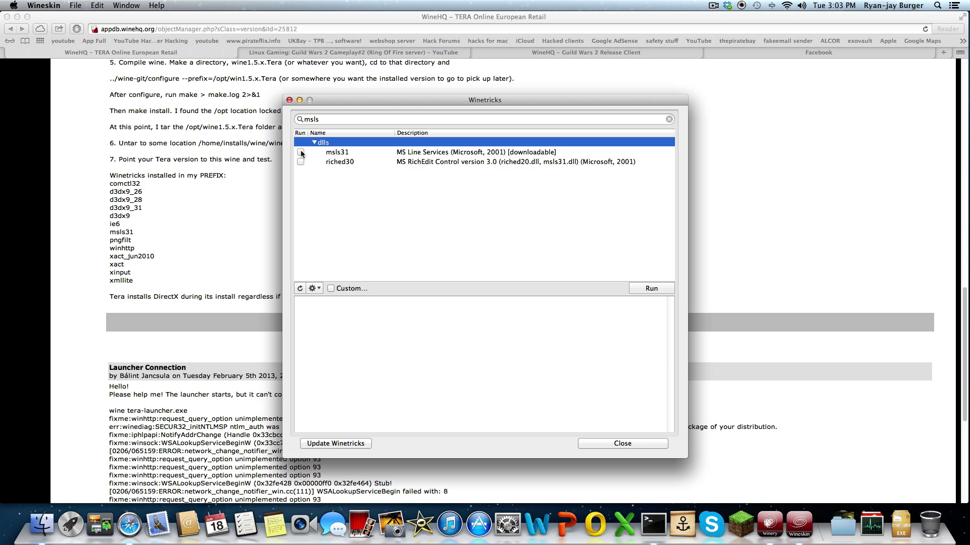
{"action": "left_click", "coordinate": [301, 152]}
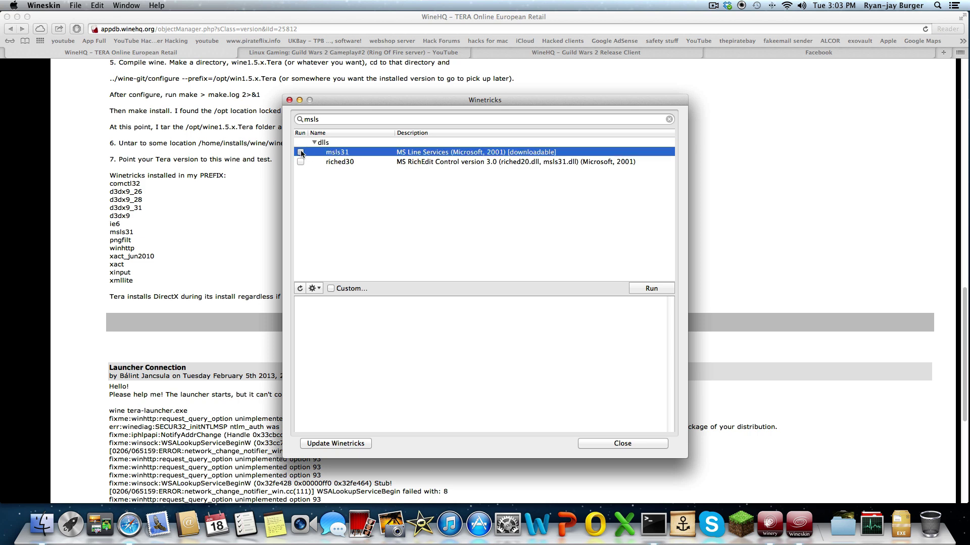
{"action": "key", "text": "Tab"}
- Search for and tick pngfilt and winhttp
{"action": "type", "text": "p"}
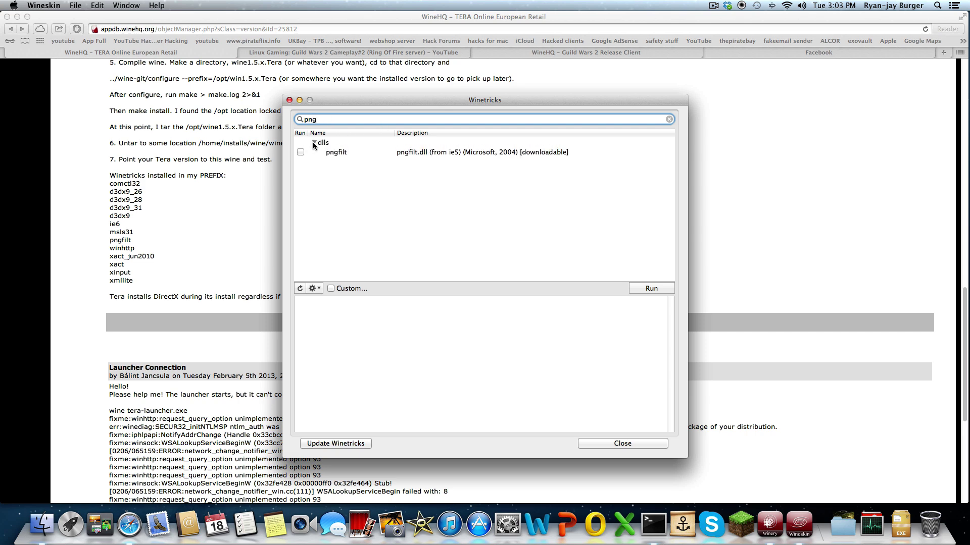
{"action": "left_click", "coordinate": [302, 153]}
{"action": "left_click", "coordinate": [301, 153]}
{"action": "key", "text": "Tab"}
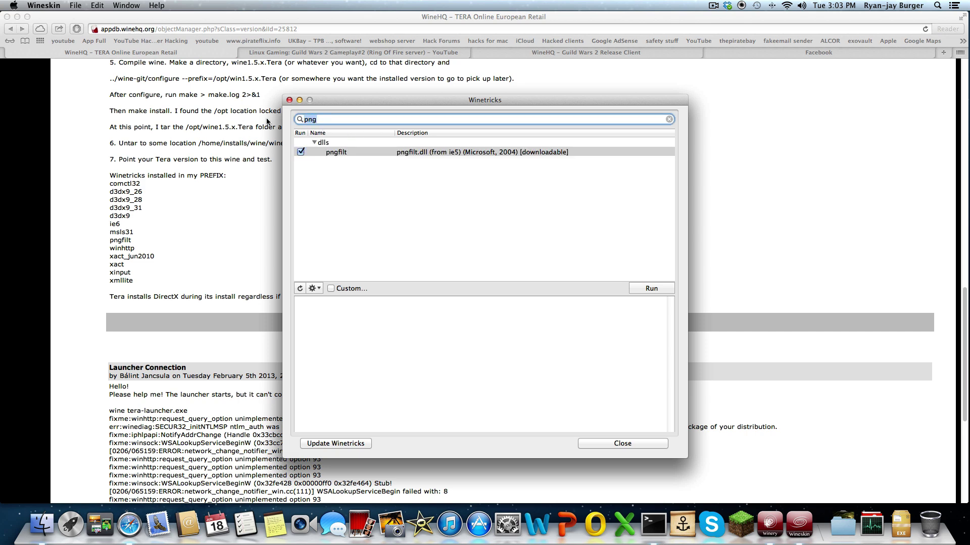
{"action": "type", "text": "winh"}
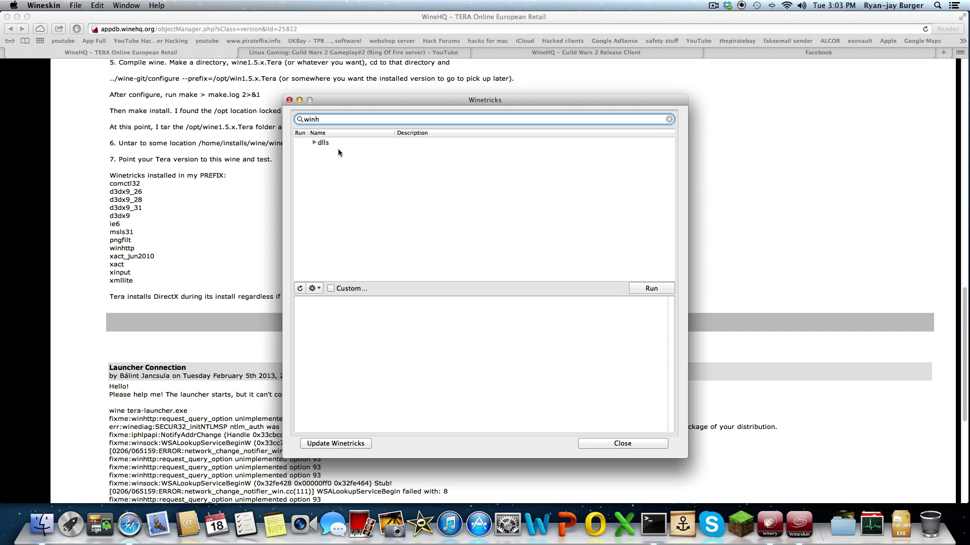
{"action": "left_click", "coordinate": [318, 151]}
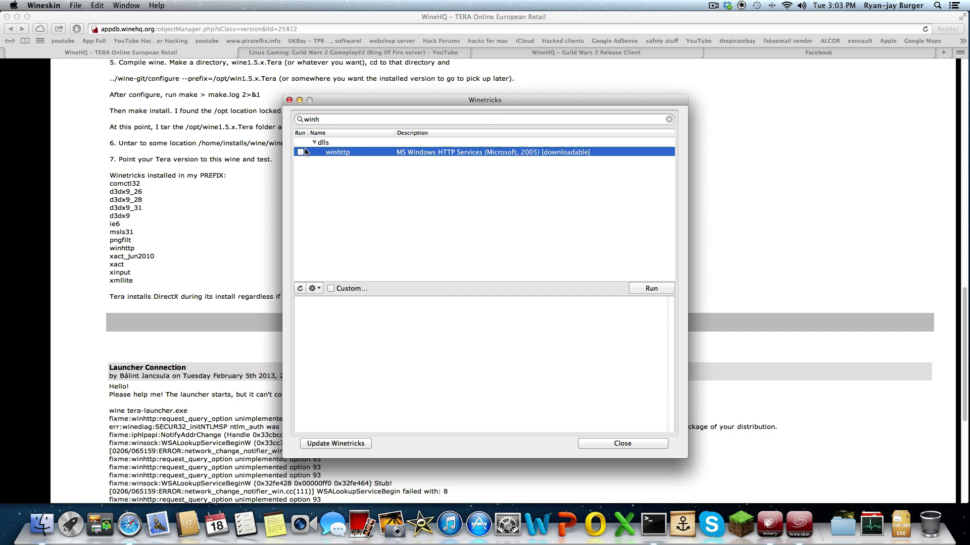
{"action": "left_click", "coordinate": [301, 152]}
- Search 'xact' and tick xact_jun2010 and xact
{"action": "left_click", "coordinate": [337, 119]}
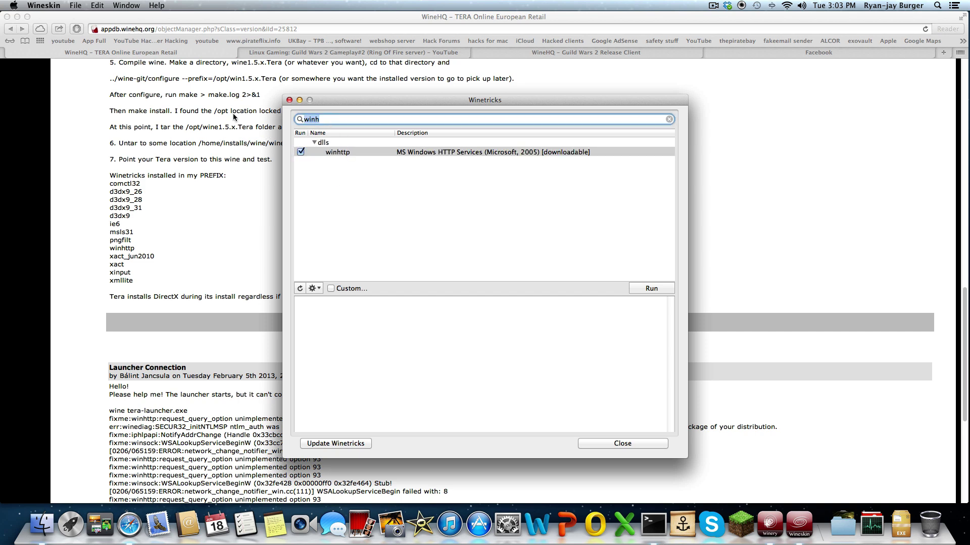
{"action": "type", "text": "xact"}
{"action": "left_click", "coordinate": [302, 145]}
{"action": "left_click", "coordinate": [313, 143]}
{"action": "left_click", "coordinate": [300, 162]}
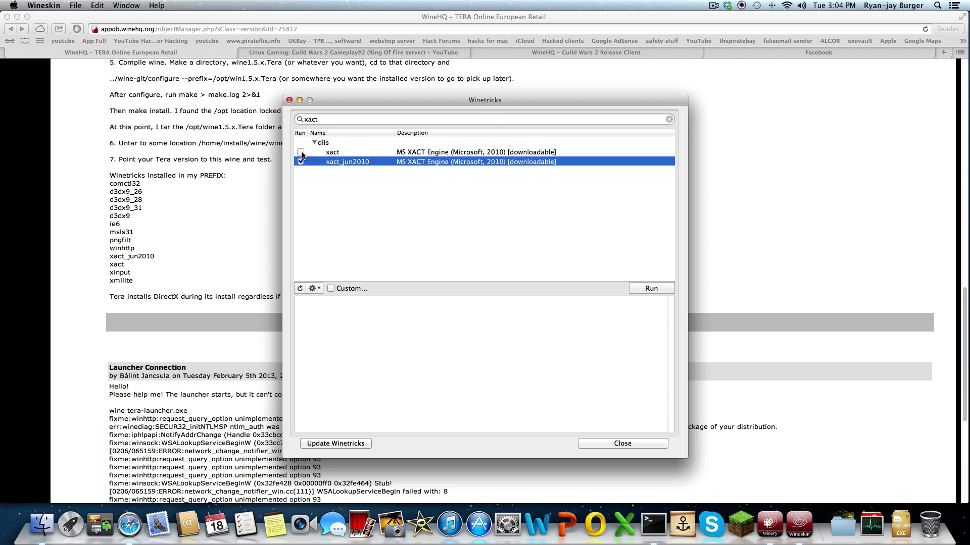
{"action": "left_click", "coordinate": [300, 152]}
{"action": "key", "text": "Tab"}
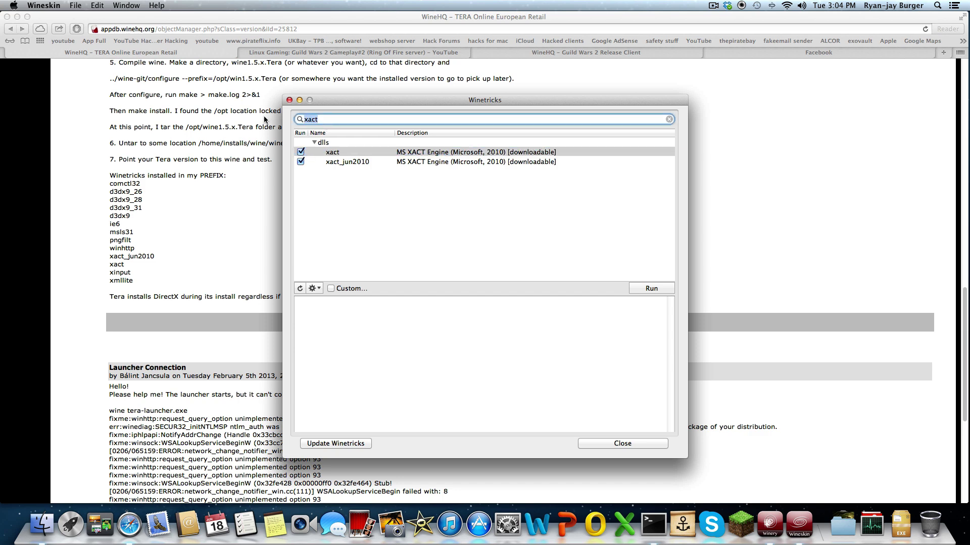
- Tick xinput and xmllite, then run the selected Winetricks packages
{"action": "type", "text": "xinput"}
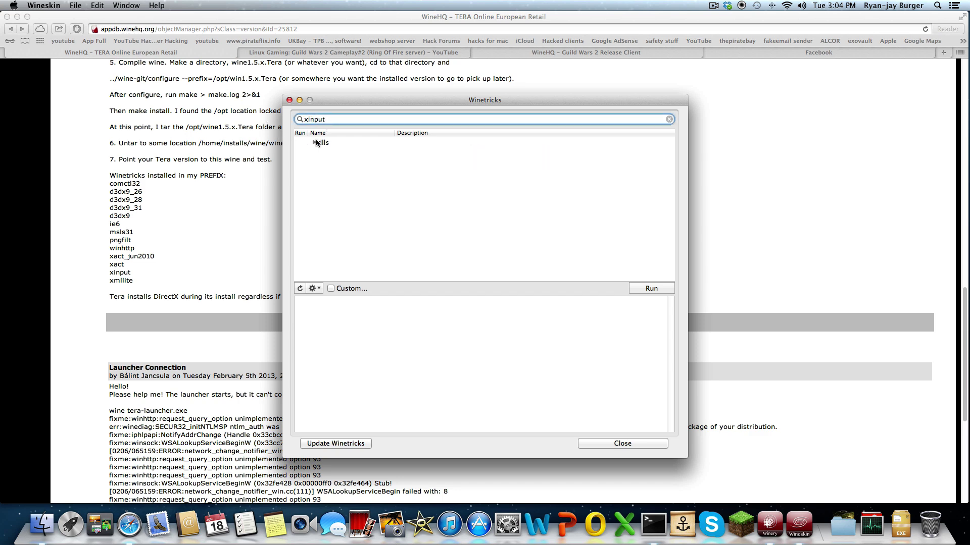
{"action": "left_click", "coordinate": [317, 143]}
{"action": "left_click", "coordinate": [313, 141]}
{"action": "left_click", "coordinate": [301, 152]}
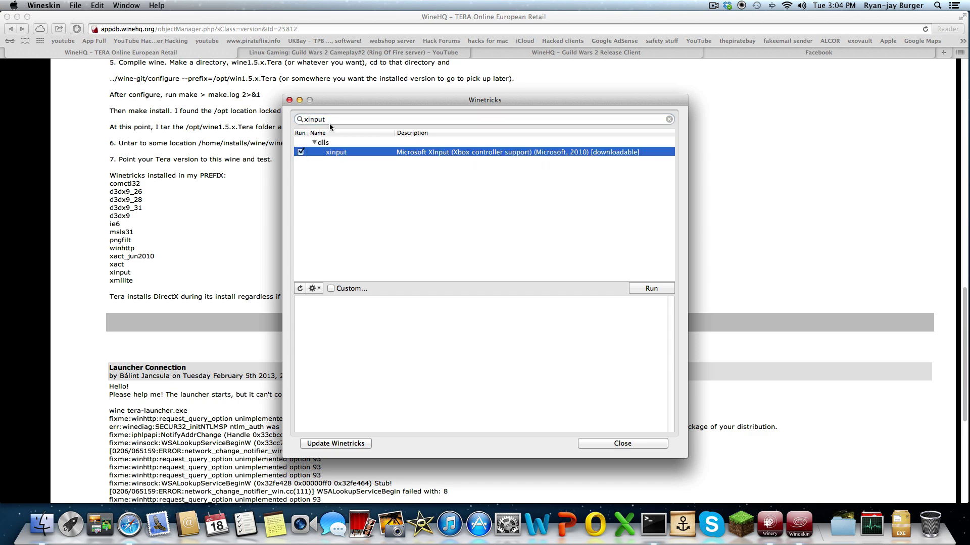
{"action": "left_click", "coordinate": [329, 123]}
{"action": "type", "text": "xm"}
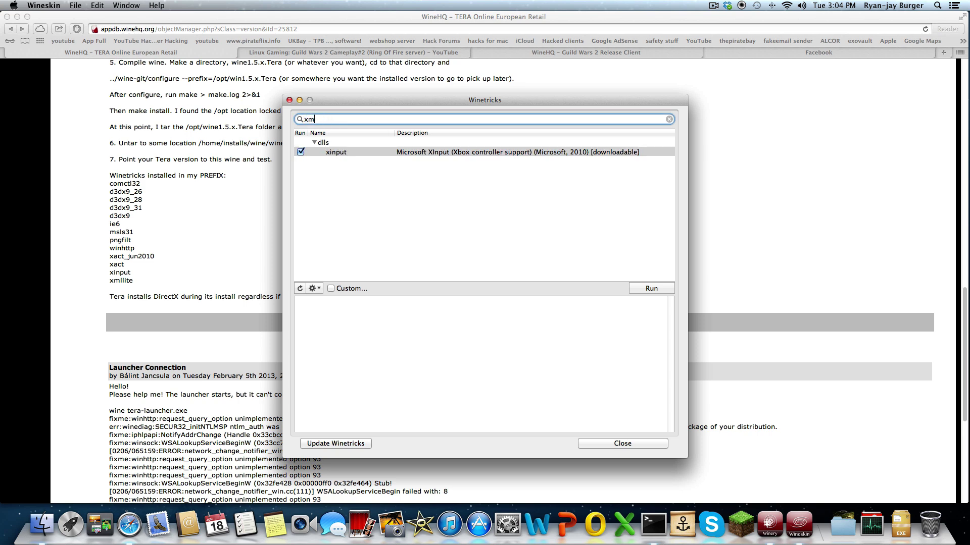
{"action": "type", "text": "ill"}
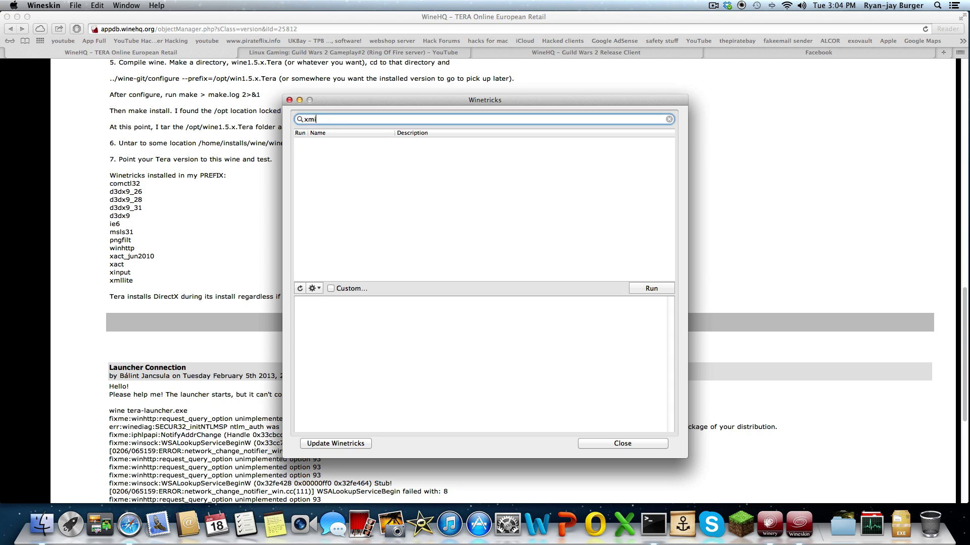
{"action": "type", "text": "ll"}
{"action": "left_click", "coordinate": [315, 143]}
{"action": "left_click", "coordinate": [300, 152]}
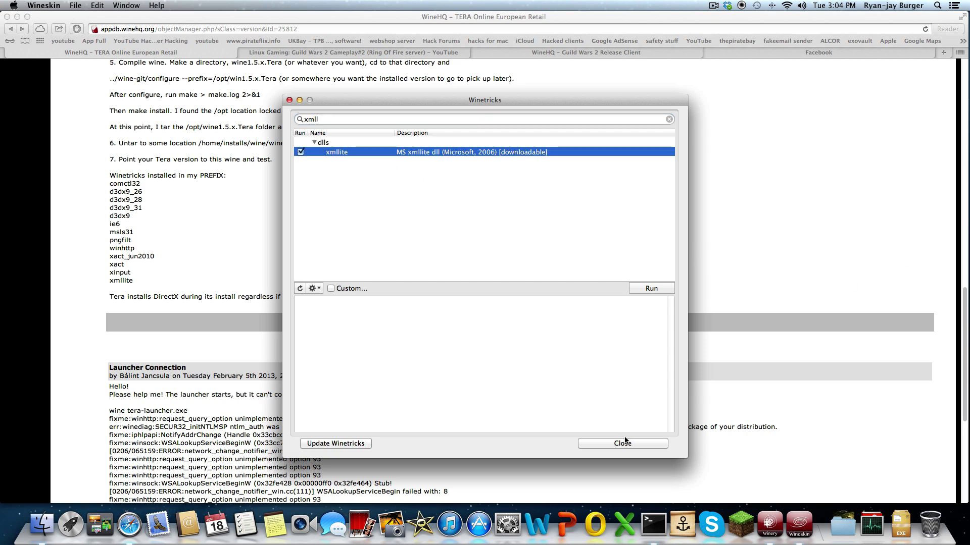
{"action": "left_click", "coordinate": [654, 288]}
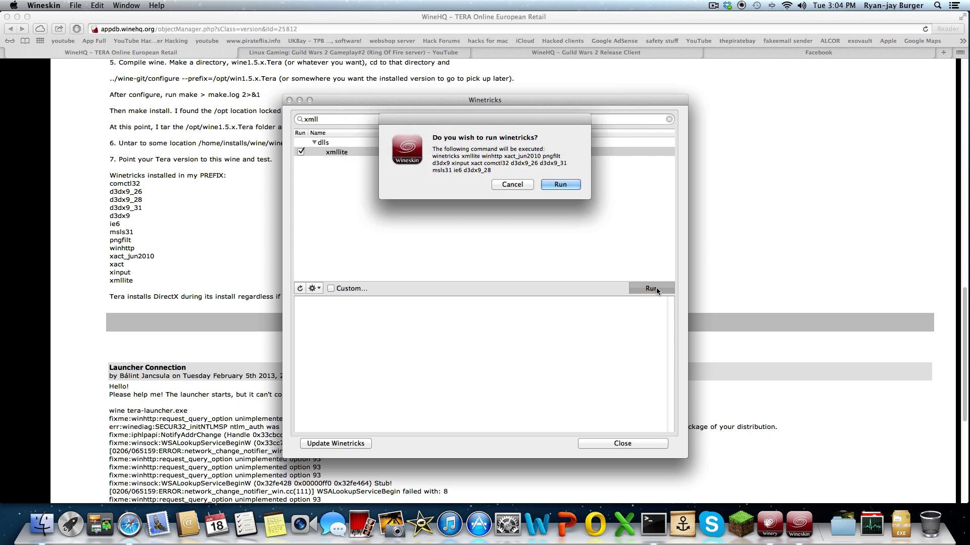
- Confirm the Winetricks run and move its window aside to the right
{"action": "left_click", "coordinate": [559, 188]}
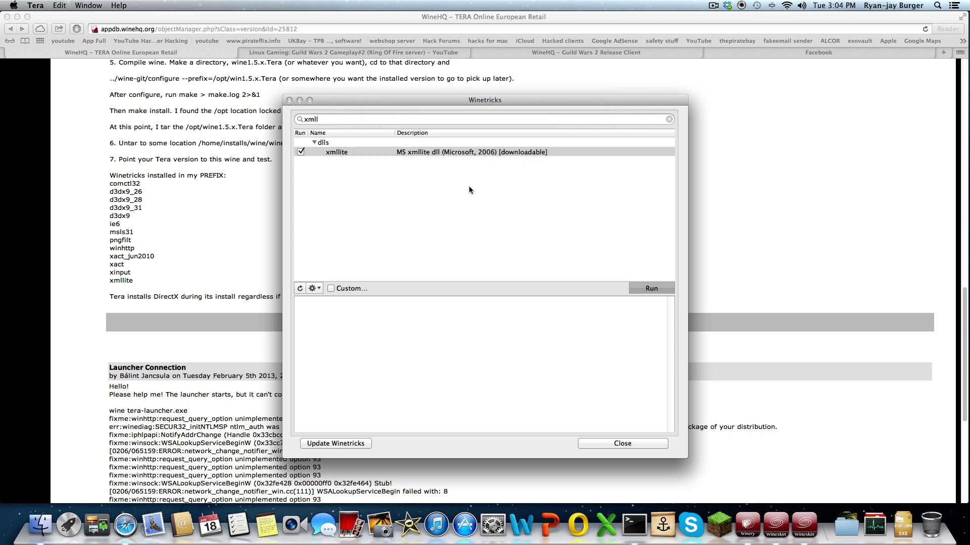
{"action": "left_click", "coordinate": [18, 17]}
{"action": "left_click", "coordinate": [418, 186]}
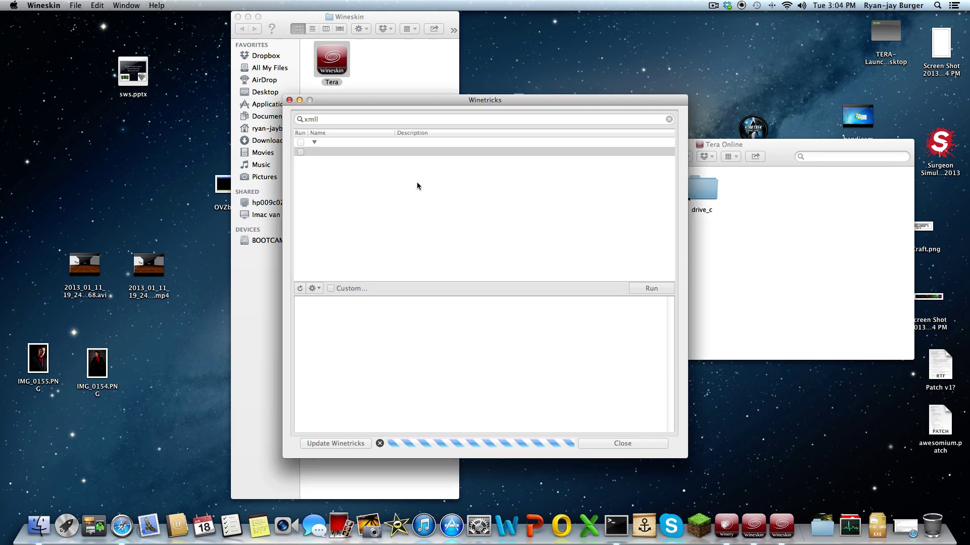
{"action": "left_click_drag", "start_coordinate": [435, 102], "coordinate": [666, 42]}
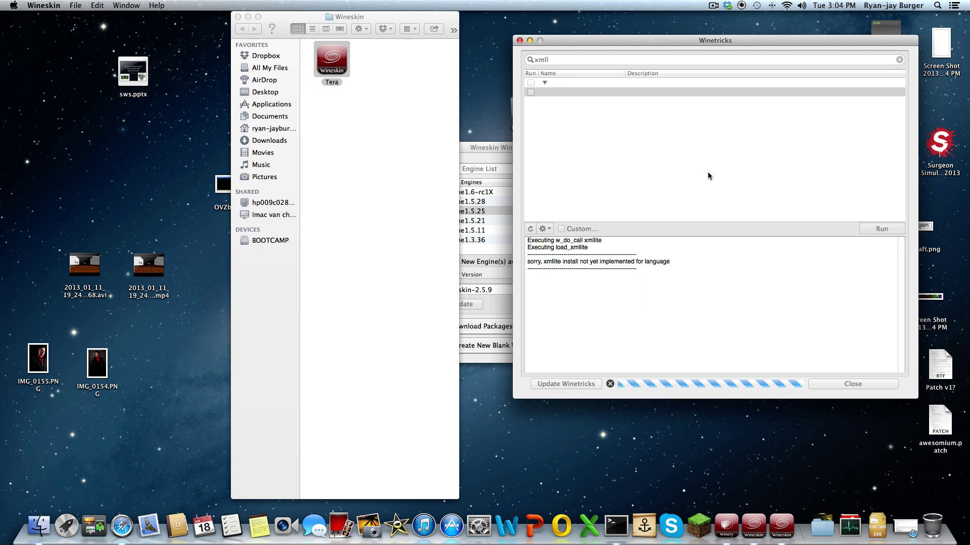
- Cancel the xmllite install and inspect its not-implemented error in the log
{"action": "left_click", "coordinate": [758, 534]}
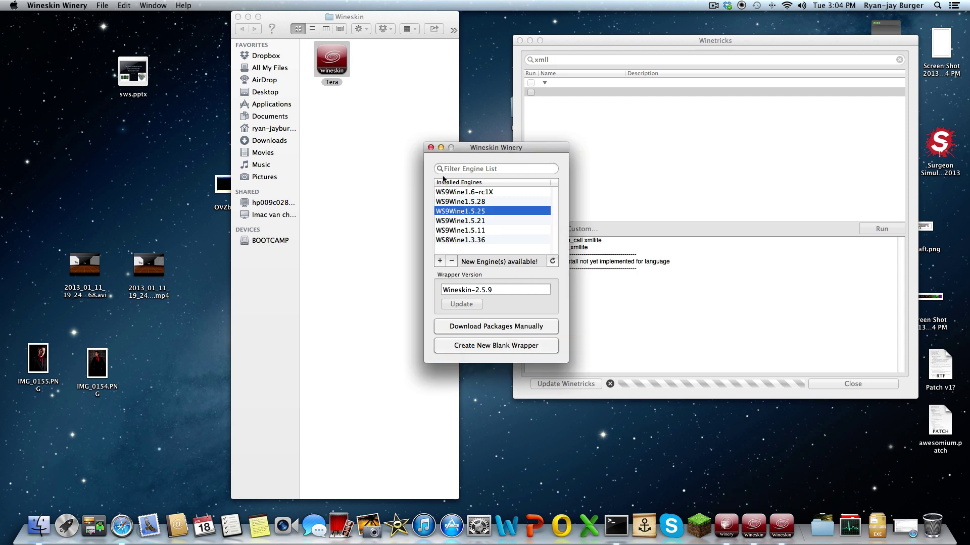
{"action": "left_click", "coordinate": [430, 148]}
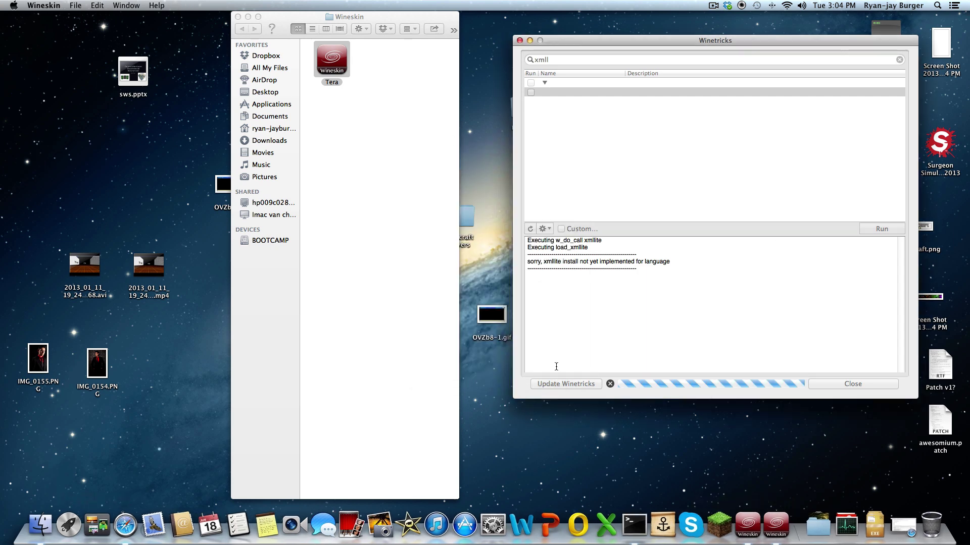
{"action": "left_click", "coordinate": [609, 384]}
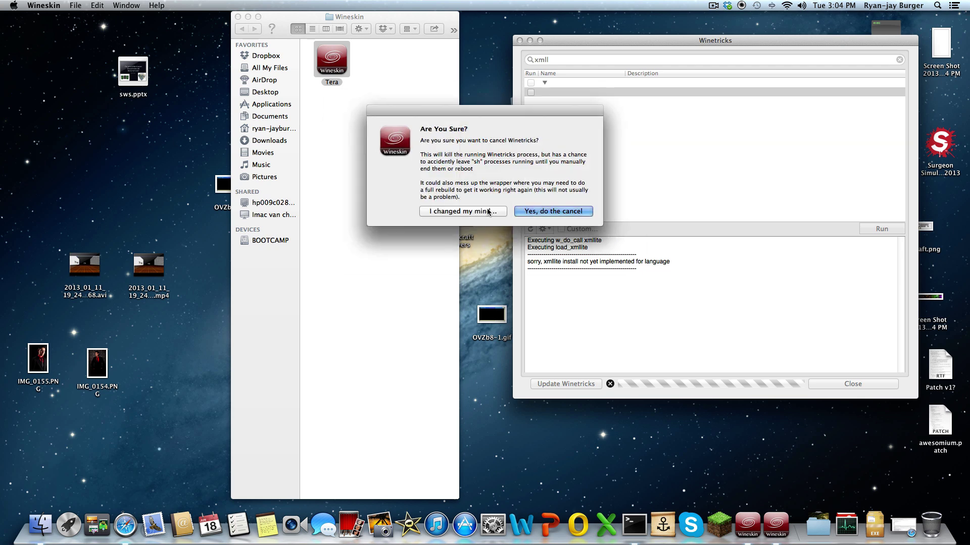
{"action": "left_click", "coordinate": [516, 212]}
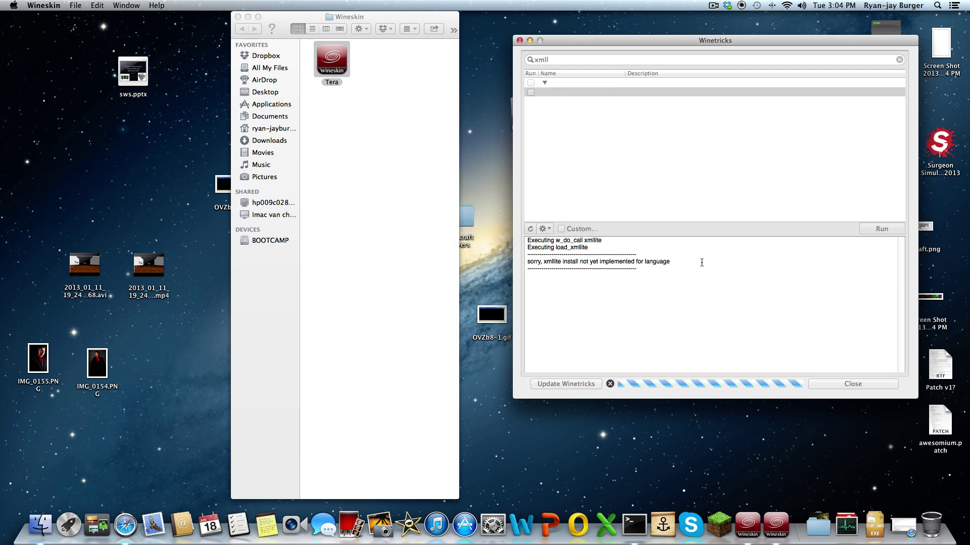
{"action": "triple_click", "coordinate": [701, 262]}
{"action": "left_click", "coordinate": [701, 267]}
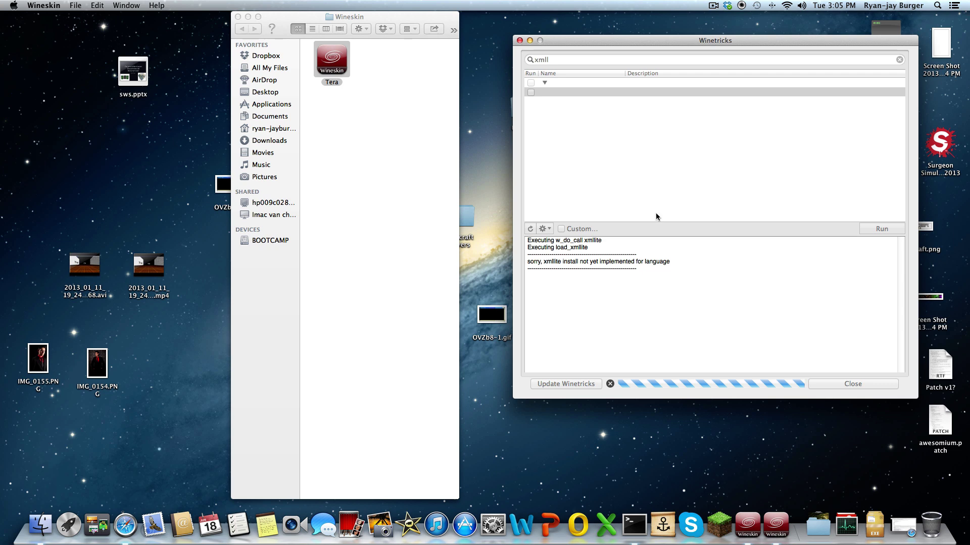
- Return from the Tera Online folder to Unstable Games and show the WineHQ TERA Online European Retail page
{"action": "left_click", "coordinate": [44, 523]}
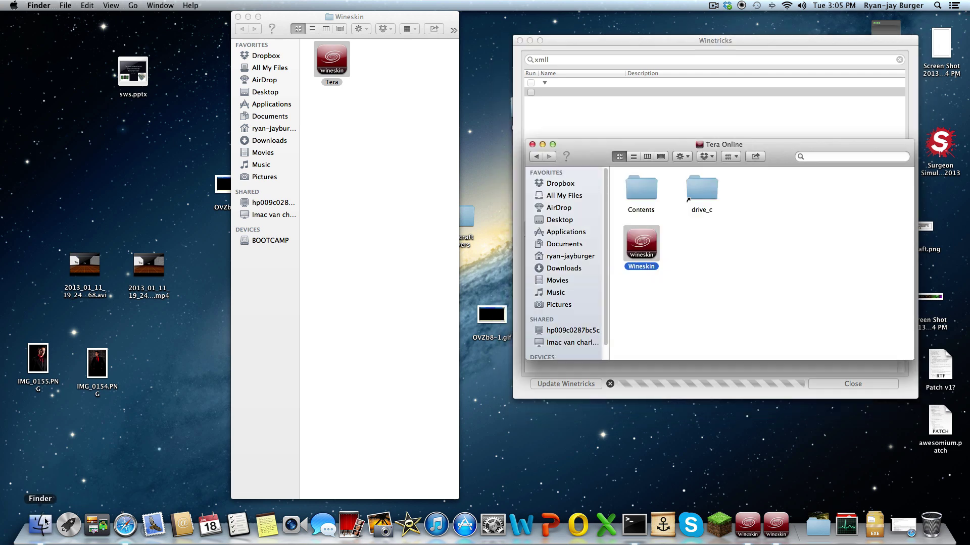
{"action": "left_click", "coordinate": [535, 157]}
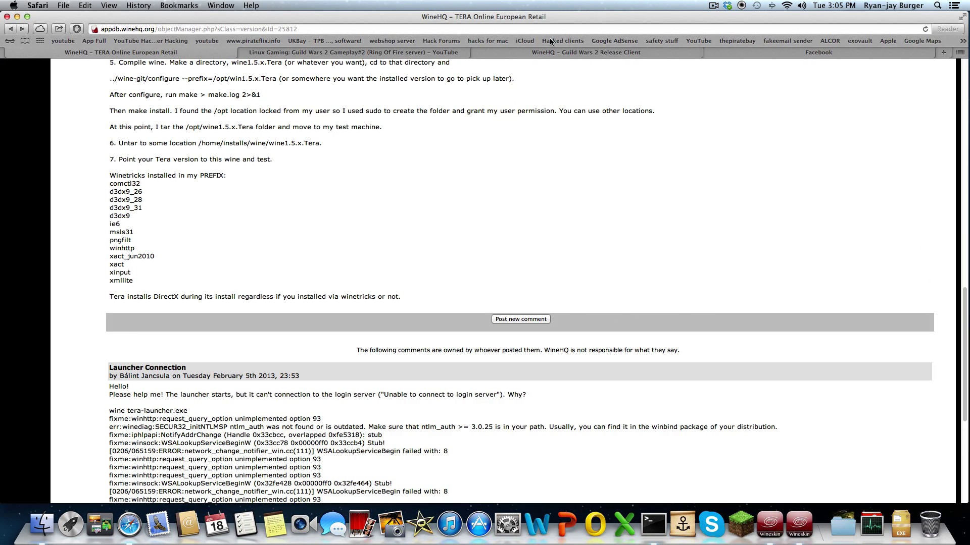
{"action": "scroll", "coordinate": [288, 156], "scroll_direction": "up", "scroll_amount": 20}
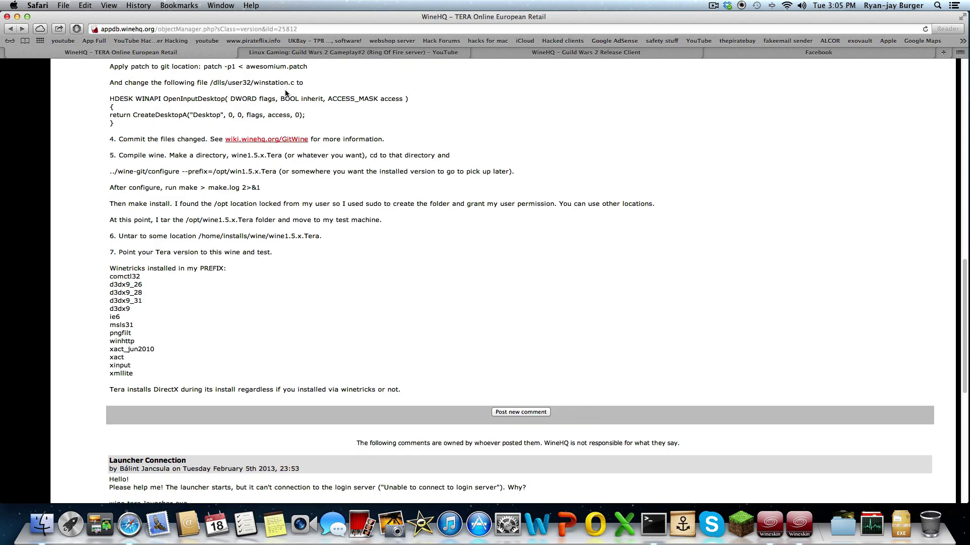
- Go back, resending the form, to the Browse Applications results for 'tera', 22 entries
{"action": "left_click", "coordinate": [10, 29]}
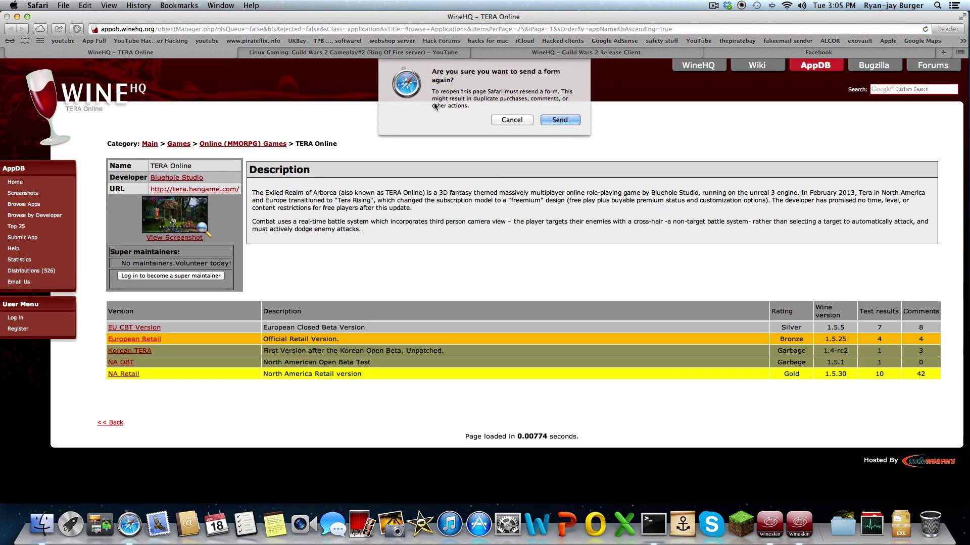
{"action": "left_click", "coordinate": [560, 110]}
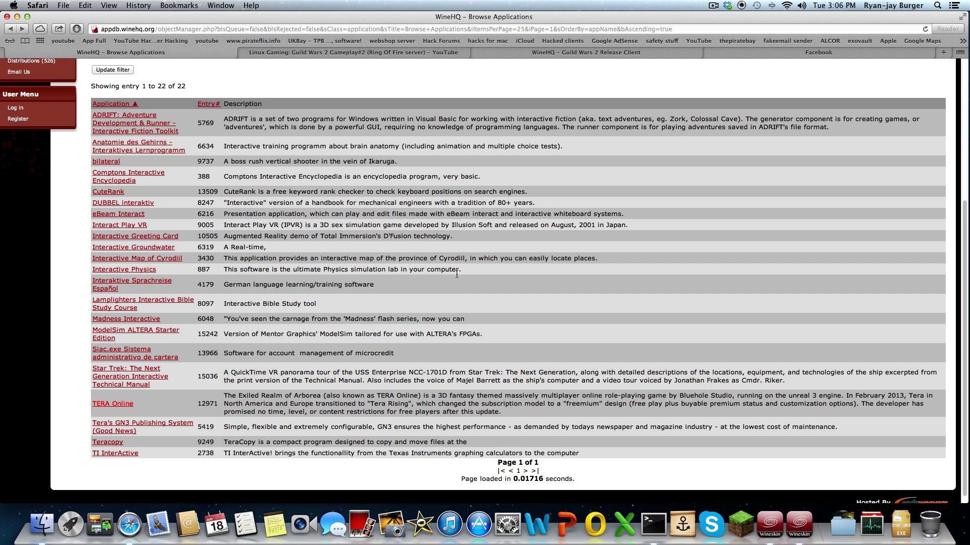
{"action": "scroll", "coordinate": [431, 107], "scroll_direction": "up", "scroll_amount": 5}
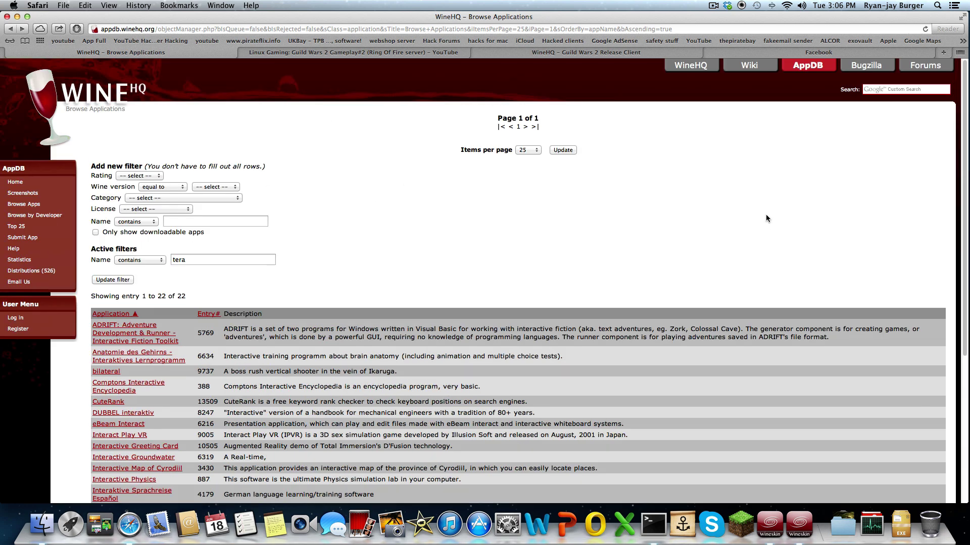
{"action": "scroll", "coordinate": [626, 233], "scroll_direction": "down", "scroll_amount": 2}
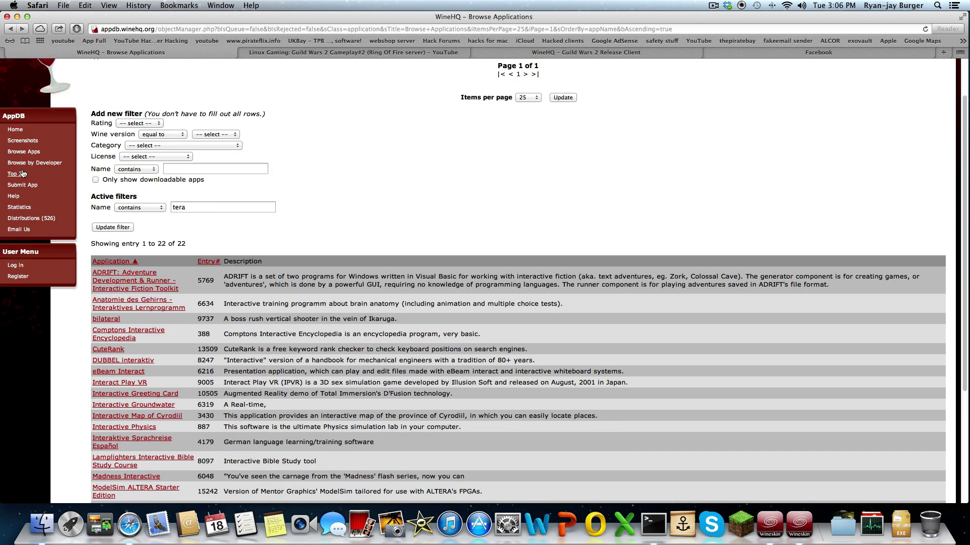
- Browse the Top 25 list and read through the Final Fantasy XI application page
{"action": "left_click", "coordinate": [10, 177]}
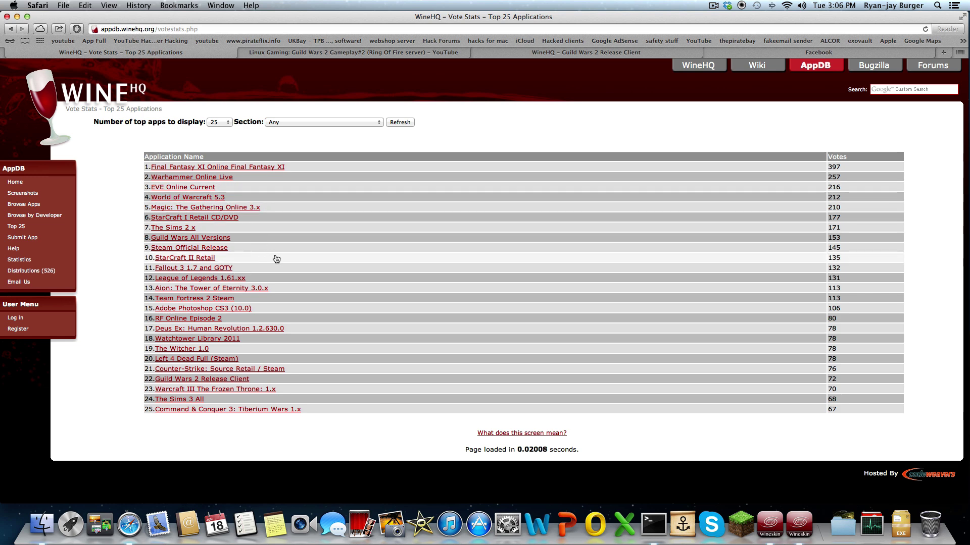
{"action": "left_click", "coordinate": [248, 168]}
{"action": "scroll", "coordinate": [699, 195], "scroll_direction": "down", "scroll_amount": 5}
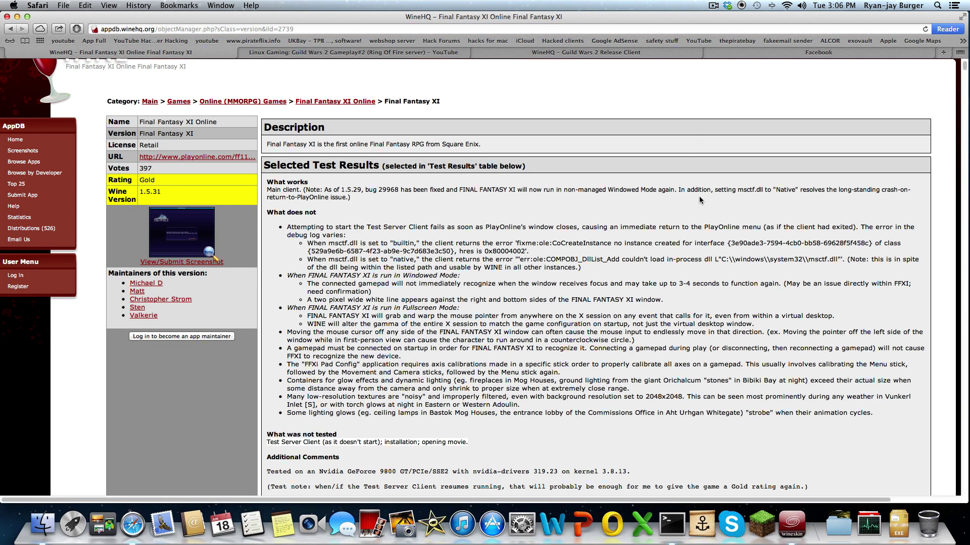
{"action": "scroll", "coordinate": [699, 199], "scroll_direction": "down", "scroll_amount": 5}
{"action": "scroll", "coordinate": [662, 219], "scroll_direction": "up", "scroll_amount": 3}
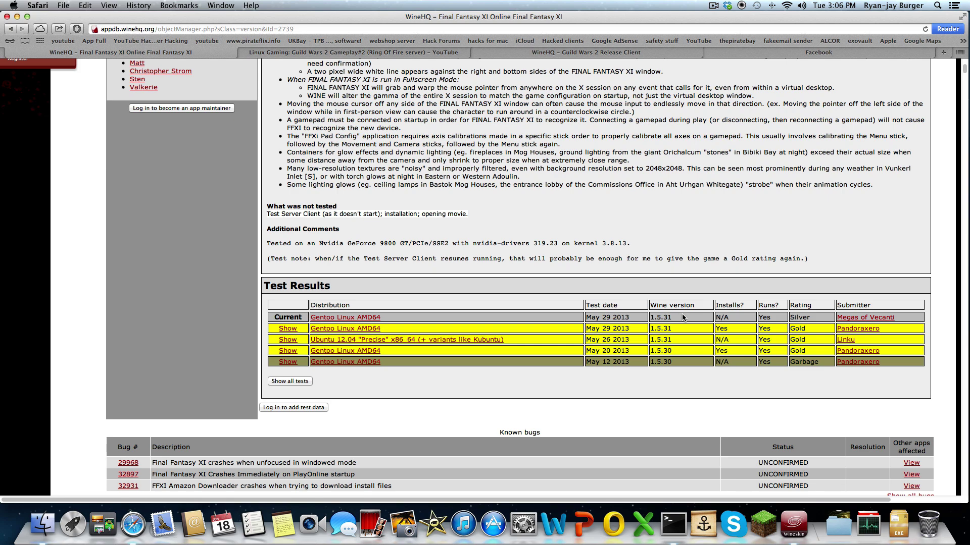
{"action": "scroll", "coordinate": [562, 387], "scroll_direction": "down", "scroll_amount": 3}
{"action": "scroll", "coordinate": [562, 388], "scroll_direction": "down", "scroll_amount": 15}
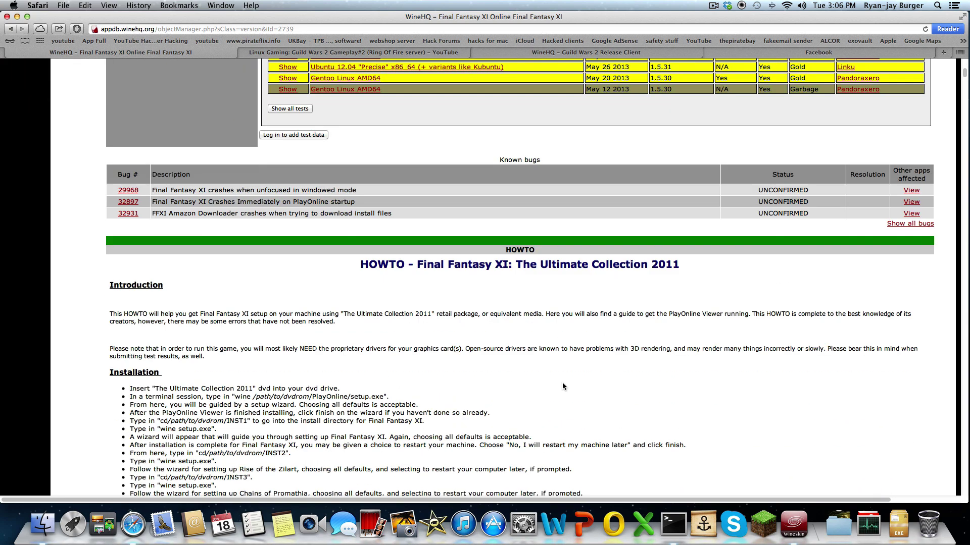
{"action": "scroll", "coordinate": [461, 387], "scroll_direction": "down", "scroll_amount": 10}
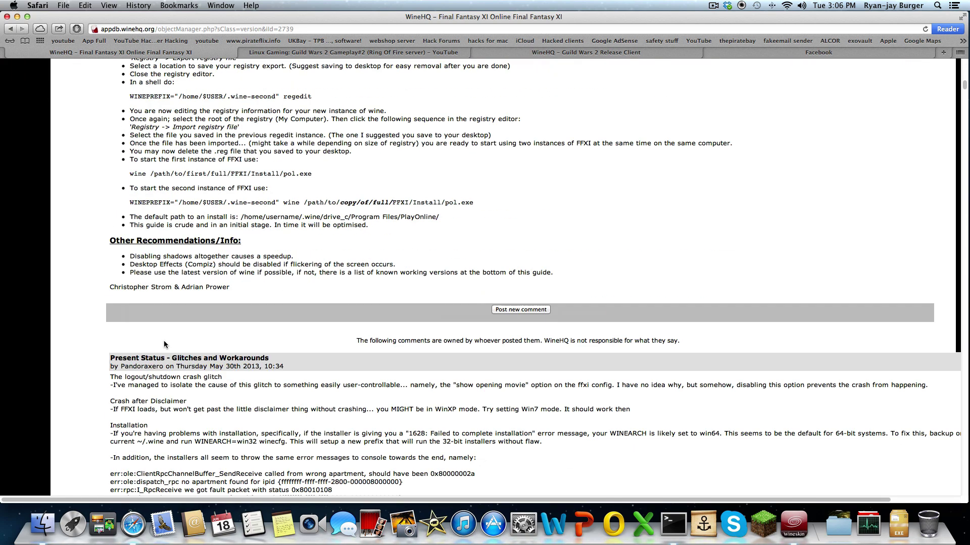
{"action": "scroll", "coordinate": [145, 296], "scroll_direction": "up", "scroll_amount": 10}
{"action": "scroll", "coordinate": [145, 295], "scroll_direction": "up", "scroll_amount": 10}
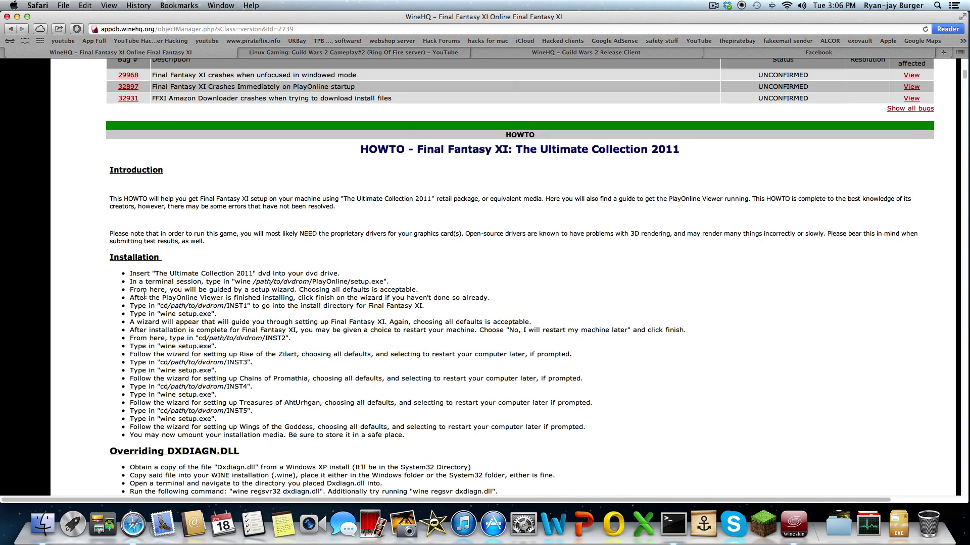
- Go back two pages without resending the form, then minimize Safari
{"action": "left_click", "coordinate": [9, 30]}
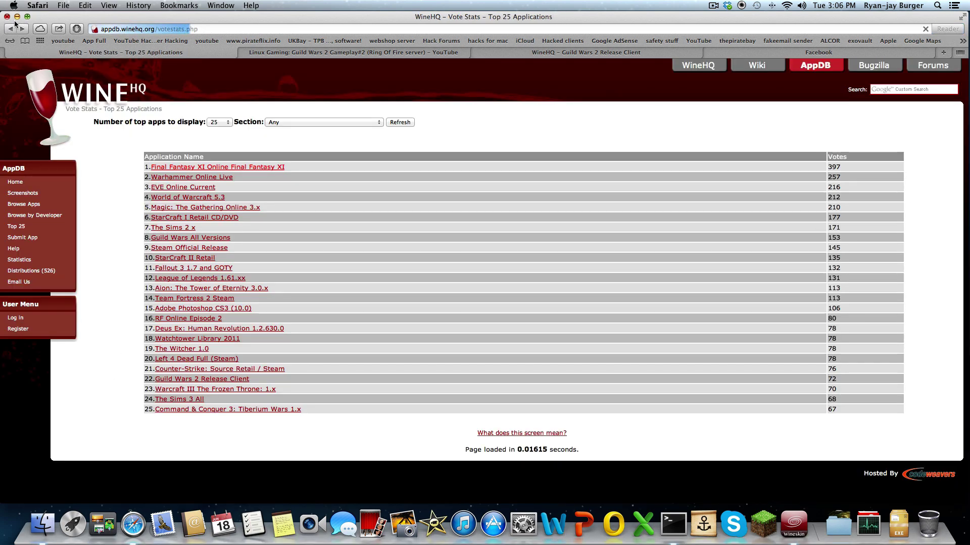
{"action": "left_click", "coordinate": [10, 31]}
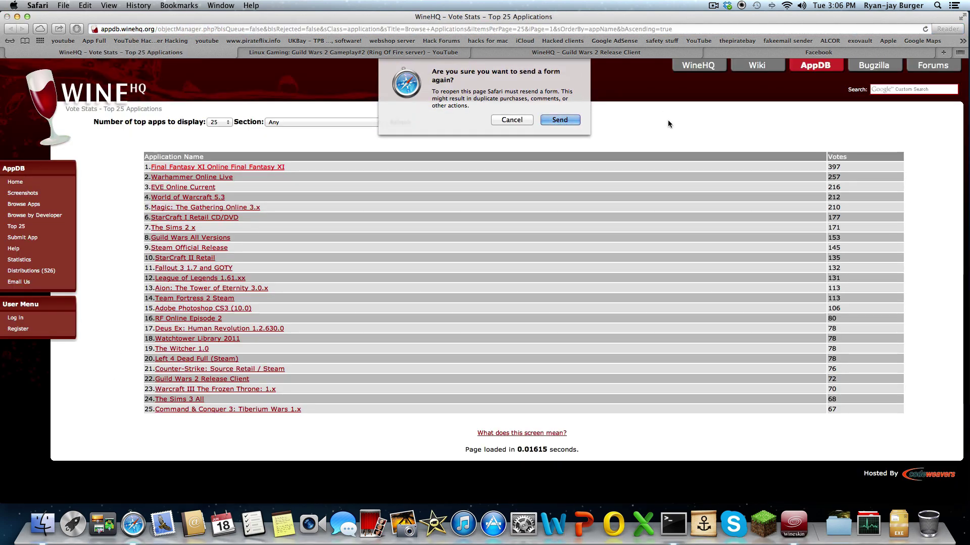
{"action": "left_click", "coordinate": [512, 119]}
{"action": "left_click", "coordinate": [17, 17]}
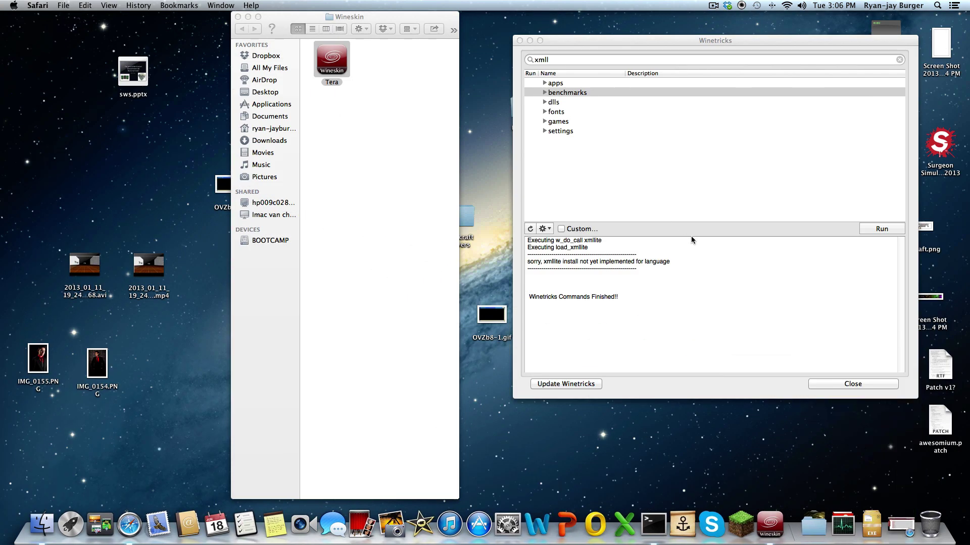
- Close Winetricks and Wineskin Advanced, launch Tera, and quit the launcher at 100% patch
{"action": "left_click", "coordinate": [823, 384]}
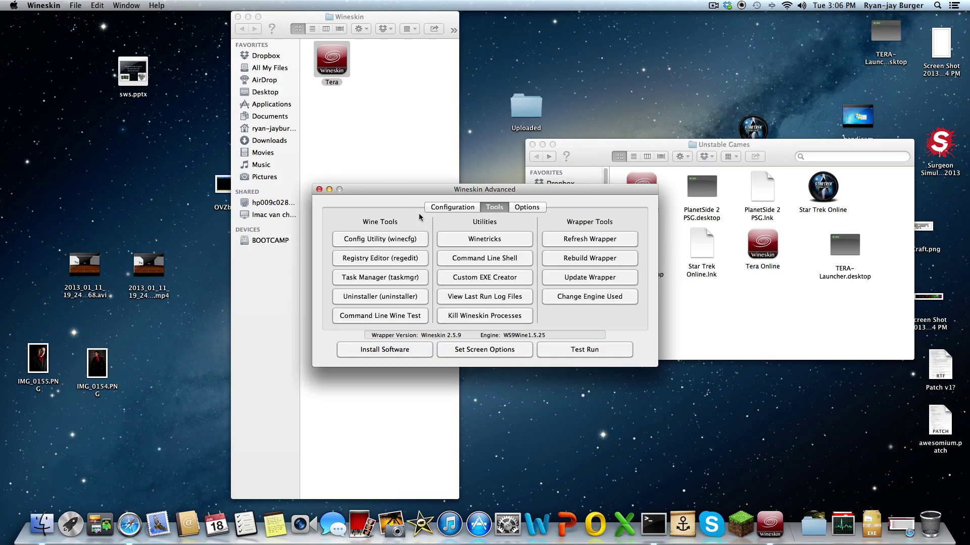
{"action": "left_click", "coordinate": [319, 190]}
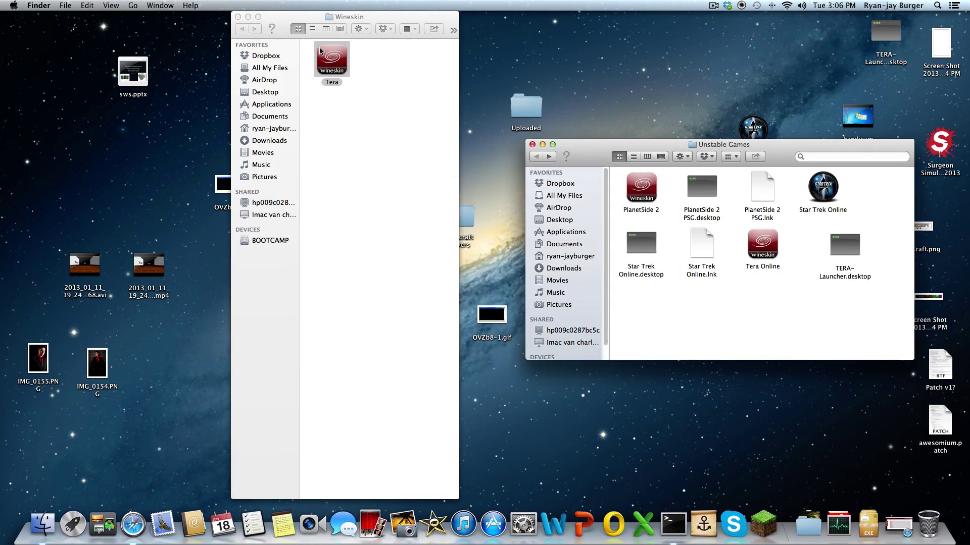
{"action": "double_click", "coordinate": [332, 58]}
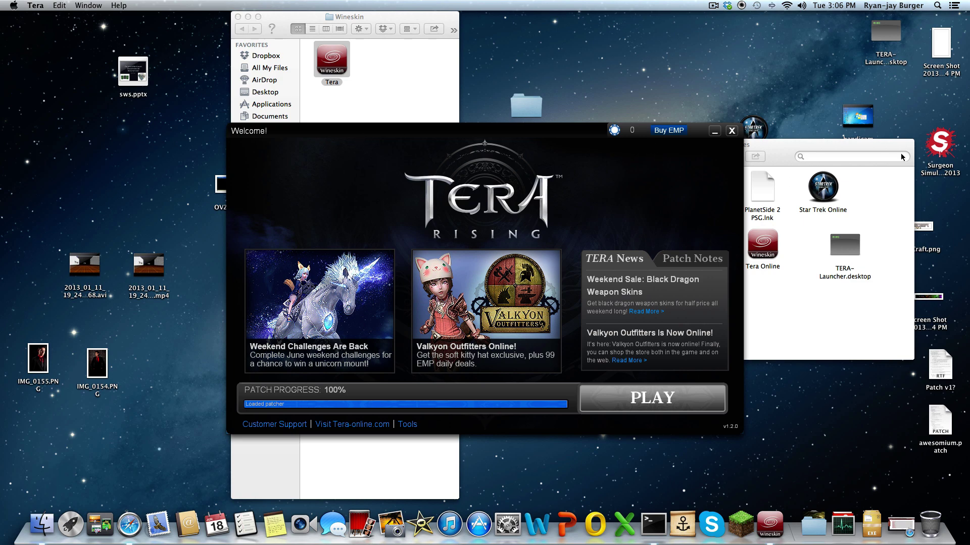
{"action": "left_click", "coordinate": [731, 131]}
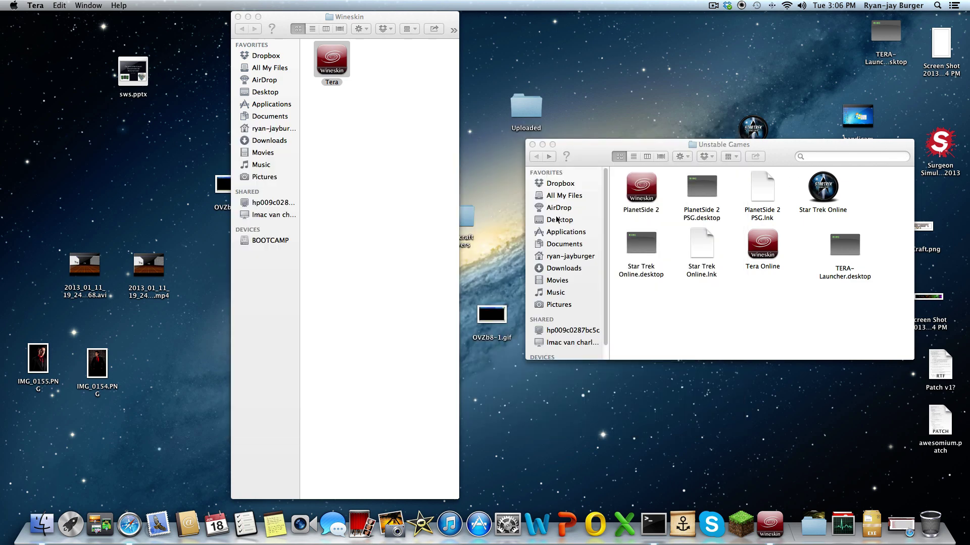